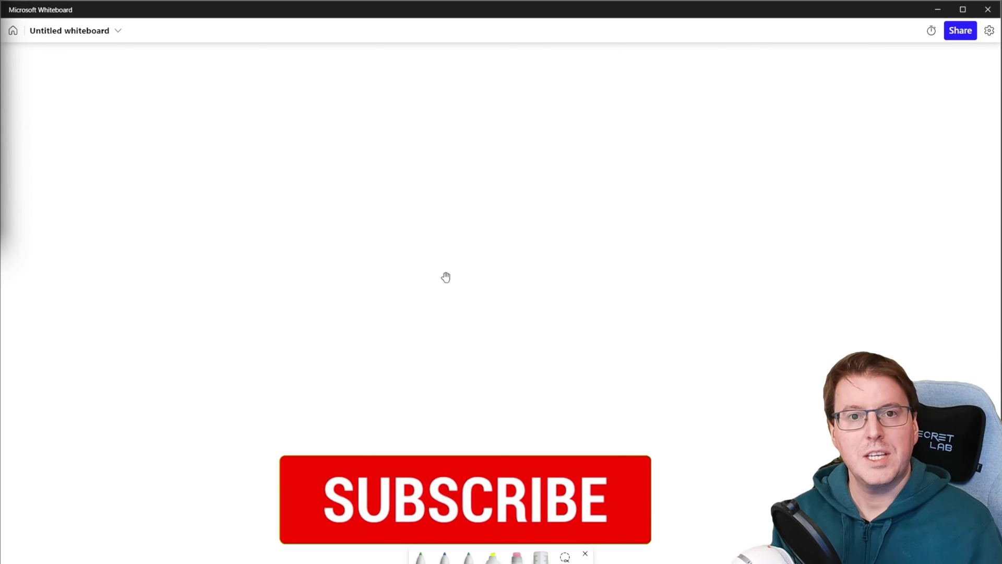
# Handwrite 'Active Directory' in blue ink at the top left
pyautogui.click(444, 557)
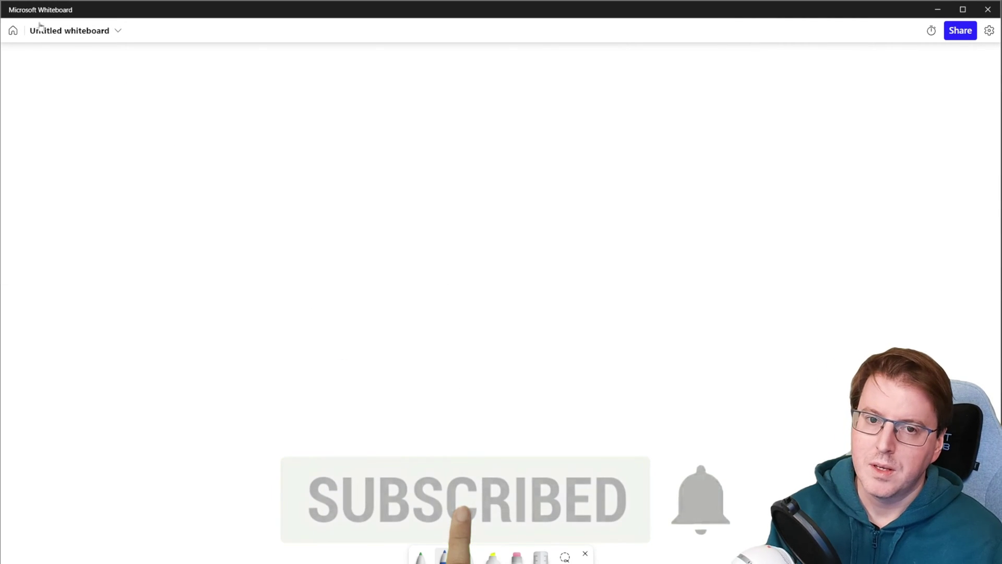
pyautogui.moveTo(43, 91)
pyautogui.mouseDown()
pyautogui.moveTo(71, 91)
pyautogui.moveTo(70, 78)
pyautogui.moveTo(103, 92)
pyautogui.mouseUp()
pyautogui.moveTo(107, 69)
pyautogui.mouseDown()
pyautogui.moveTo(108, 92)
pyautogui.moveTo(109, 79)
pyautogui.mouseUp()
pyautogui.moveTo(115, 78)
pyautogui.mouseDown()
pyautogui.moveTo(117, 92)
pyautogui.moveTo(134, 79)
pyautogui.moveTo(152, 93)
pyautogui.moveTo(133, 139)
pyautogui.mouseUp()
pyautogui.moveTo(155, 121)
pyautogui.mouseDown()
pyautogui.moveTo(154, 139)
pyautogui.moveTo(177, 125)
pyautogui.mouseUp()
pyautogui.moveTo(176, 130); pyautogui.dragTo(197, 136)
pyautogui.moveTo(208, 114)
pyautogui.mouseDown()
pyautogui.moveTo(210, 134)
pyautogui.moveTo(217, 121)
pyautogui.mouseUp()
pyautogui.moveTo(218, 125)
pyautogui.mouseDown()
pyautogui.moveTo(238, 123)
pyautogui.moveTo(226, 148)
pyautogui.mouseUp()
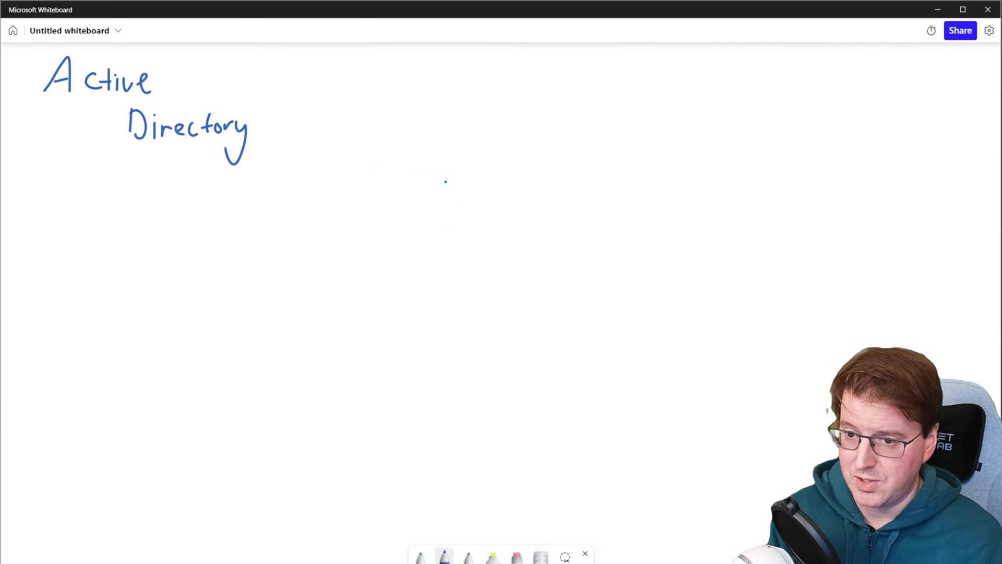
# Draw a large domain triangle and write 'Domain' above its apex
pyautogui.moveTo(450, 149)
pyautogui.mouseDown()
pyautogui.moveTo(395, 246)
pyautogui.moveTo(376, 345)
pyautogui.moveTo(571, 362)
pyautogui.moveTo(496, 143)
pyautogui.moveTo(473, 125)
pyautogui.moveTo(452, 148)
pyautogui.mouseUp()
pyautogui.moveTo(449, 77)
pyautogui.mouseDown()
pyautogui.moveTo(451, 96)
pyautogui.moveTo(471, 86)
pyautogui.mouseUp()
pyautogui.moveTo(479, 96)
pyautogui.mouseDown()
pyautogui.moveTo(483, 87)
pyautogui.moveTo(515, 97)
pyautogui.mouseUp()
pyautogui.moveTo(521, 84); pyautogui.dragTo(530, 97)
# Write 'Contoso.com' below the triangle's base
pyautogui.moveTo(404, 369)
pyautogui.mouseDown()
pyautogui.moveTo(408, 384)
pyautogui.moveTo(494, 388)
pyautogui.mouseUp()
pyautogui.click(472, 382)
pyautogui.moveTo(502, 380); pyautogui.dragTo(527, 390)
pyautogui.click(508, 377)
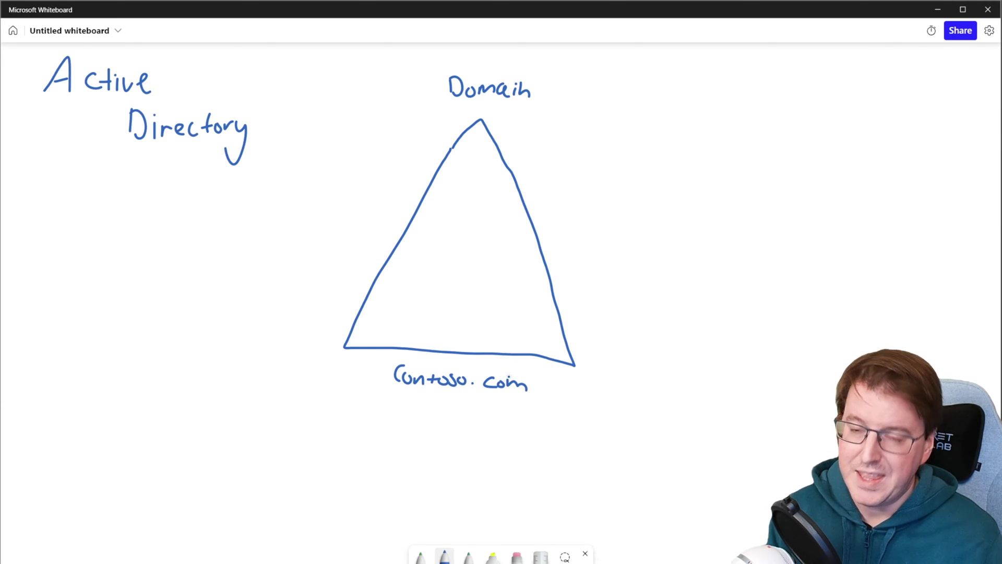
# Switch to orange ink and draw two labelled user stick figures right of the triangle
pyautogui.click(467, 557)
pyautogui.click(468, 557)
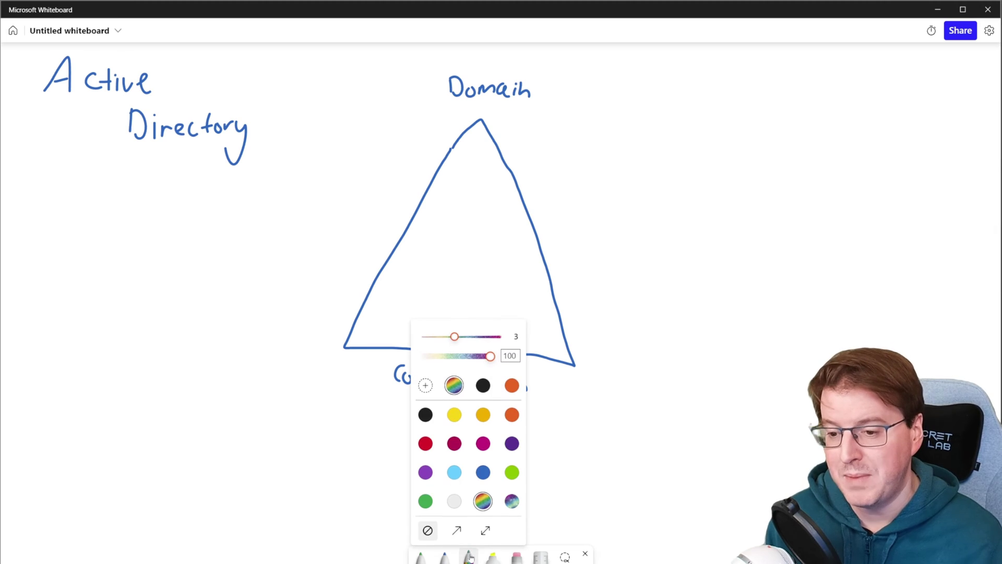
pyautogui.click(508, 386)
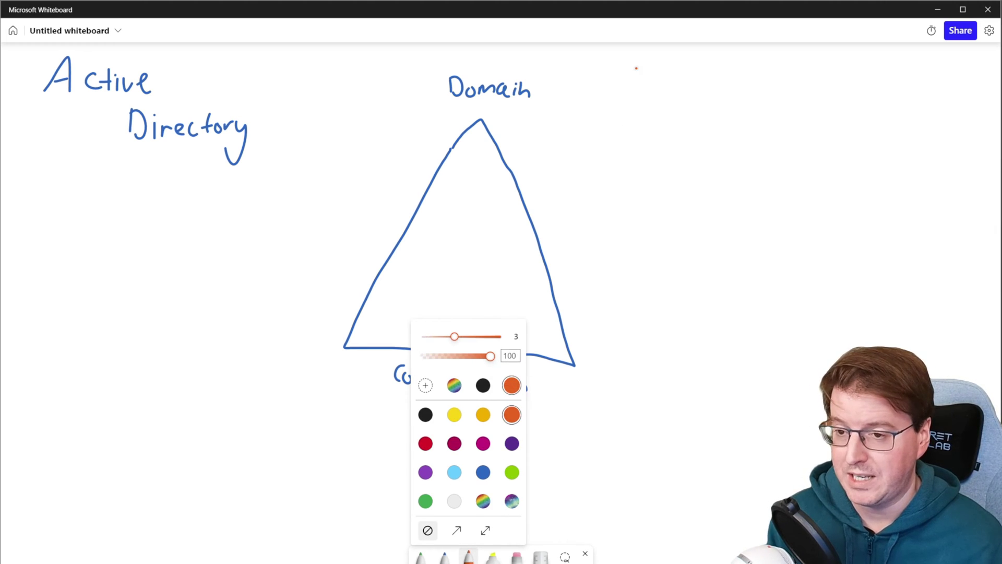
pyautogui.moveTo(579, 135)
pyautogui.mouseDown()
pyautogui.moveTo(584, 165)
pyautogui.moveTo(596, 152)
pyautogui.moveTo(584, 186)
pyautogui.mouseUp()
pyautogui.moveTo(584, 171)
pyautogui.mouseDown()
pyautogui.moveTo(584, 185)
pyautogui.moveTo(611, 186)
pyautogui.mouseUp()
pyautogui.moveTo(610, 173); pyautogui.dragTo(610, 184)
pyautogui.moveTo(677, 137); pyautogui.dragTo(668, 187)
pyautogui.moveTo(664, 176)
pyautogui.mouseDown()
pyautogui.moveTo(681, 175)
pyautogui.moveTo(674, 189)
pyautogui.mouseUp()
pyautogui.moveTo(676, 178); pyautogui.dragTo(701, 188)
pyautogui.moveTo(707, 180); pyautogui.dragTo(711, 189)
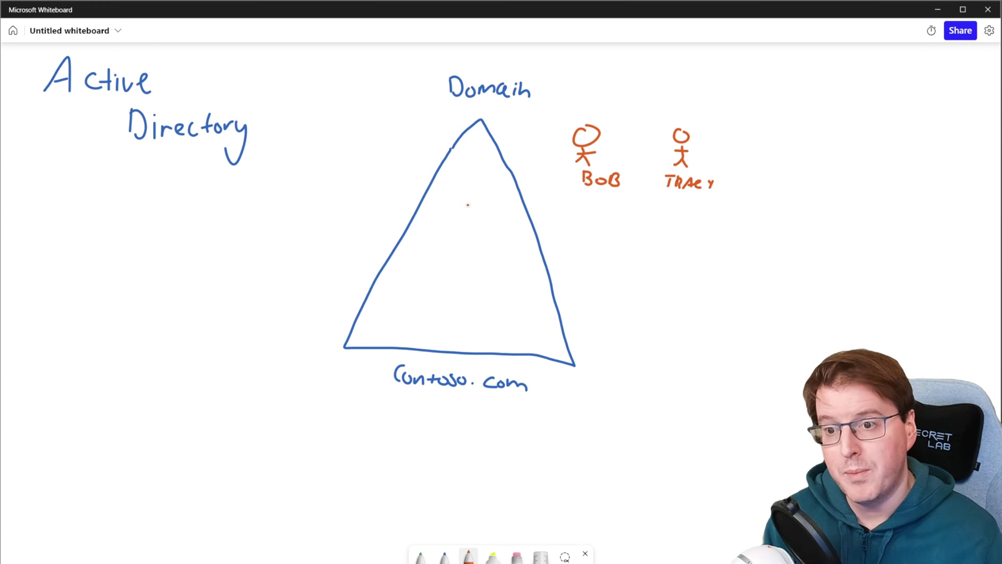
# Draw small user boxes inside the triangle, plus a boxed S and a boxed COMPUTER left of it
pyautogui.moveTo(463, 194)
pyautogui.mouseDown()
pyautogui.moveTo(487, 209)
pyautogui.moveTo(464, 187)
pyautogui.moveTo(482, 190)
pyautogui.moveTo(490, 240)
pyautogui.moveTo(464, 220)
pyautogui.moveTo(486, 225)
pyautogui.mouseUp()
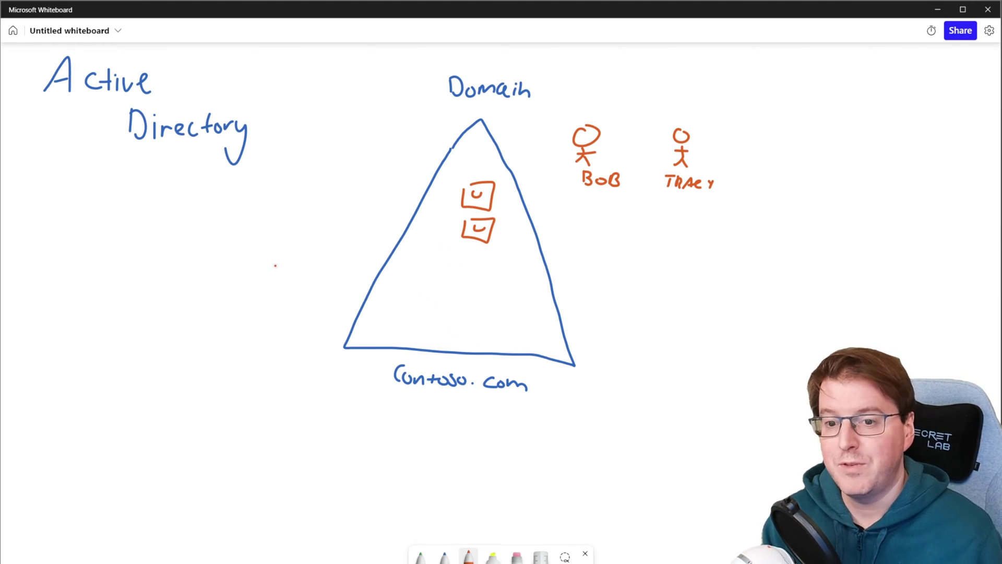
pyautogui.moveTo(259, 227)
pyautogui.mouseDown()
pyautogui.moveTo(245, 240)
pyautogui.moveTo(240, 221)
pyautogui.mouseUp()
pyautogui.moveTo(225, 319)
pyautogui.mouseDown()
pyautogui.moveTo(219, 328)
pyautogui.moveTo(300, 315)
pyautogui.mouseUp()
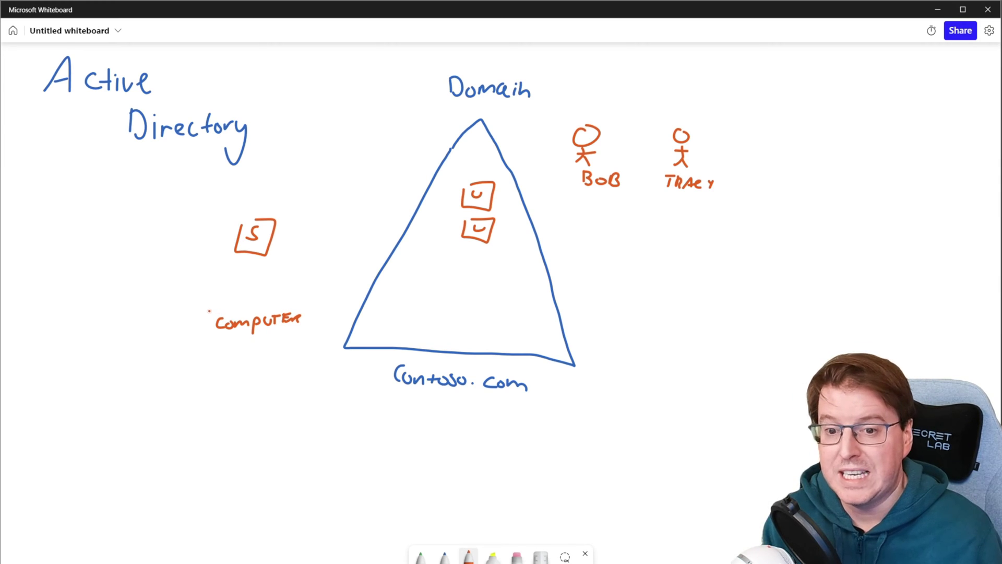
pyautogui.moveTo(211, 309)
pyautogui.mouseDown()
pyautogui.moveTo(307, 350)
pyautogui.moveTo(212, 296)
pyautogui.mouseUp()
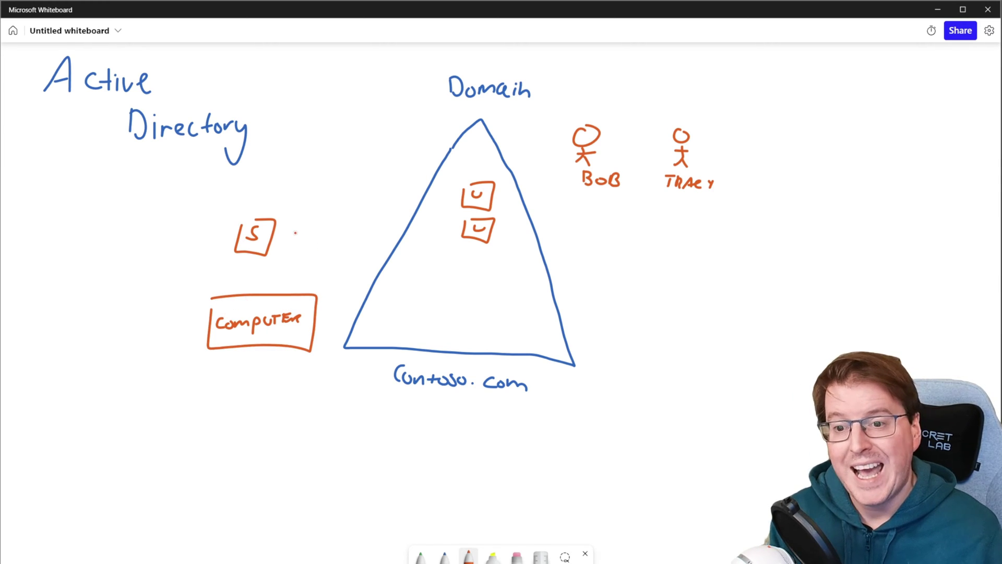
# Draw arrows from the S and COMPUTER boxes into the triangle
pyautogui.moveTo(301, 229)
pyautogui.mouseDown()
pyautogui.moveTo(392, 256)
pyautogui.moveTo(382, 266)
pyautogui.mouseUp()
pyautogui.moveTo(318, 320); pyautogui.dragTo(368, 301)
pyautogui.moveTo(362, 303); pyautogui.dragTo(366, 309)
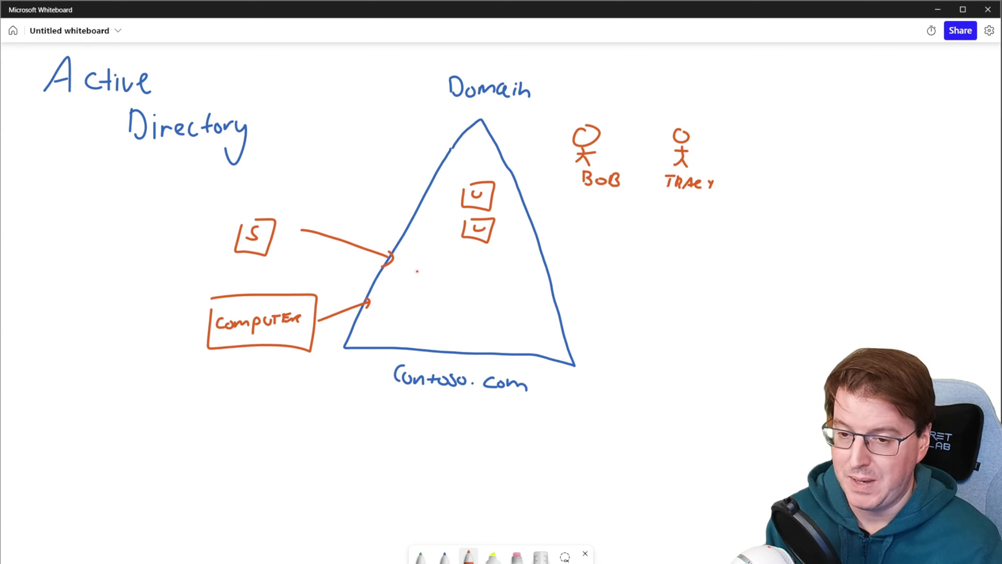
pyautogui.click(420, 556)
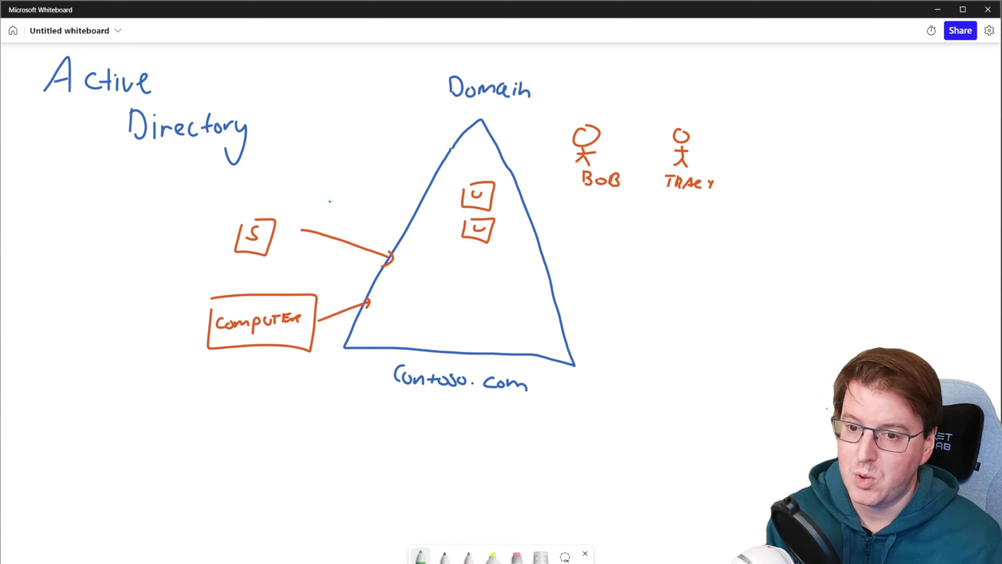
# Draw a green arrow above the S arrow and write 'JOIN' beside it
pyautogui.moveTo(330, 199); pyautogui.dragTo(329, 222)
pyautogui.moveTo(325, 212); pyautogui.dragTo(334, 211)
pyautogui.moveTo(325, 168)
pyautogui.mouseDown()
pyautogui.moveTo(317, 185)
pyautogui.moveTo(332, 166)
pyautogui.mouseUp()
pyautogui.moveTo(328, 167)
pyautogui.mouseDown()
pyautogui.moveTo(339, 168)
pyautogui.moveTo(338, 183)
pyautogui.mouseUp()
pyautogui.moveTo(344, 168)
pyautogui.mouseDown()
pyautogui.moveTo(353, 180)
pyautogui.moveTo(363, 167)
pyautogui.mouseUp()
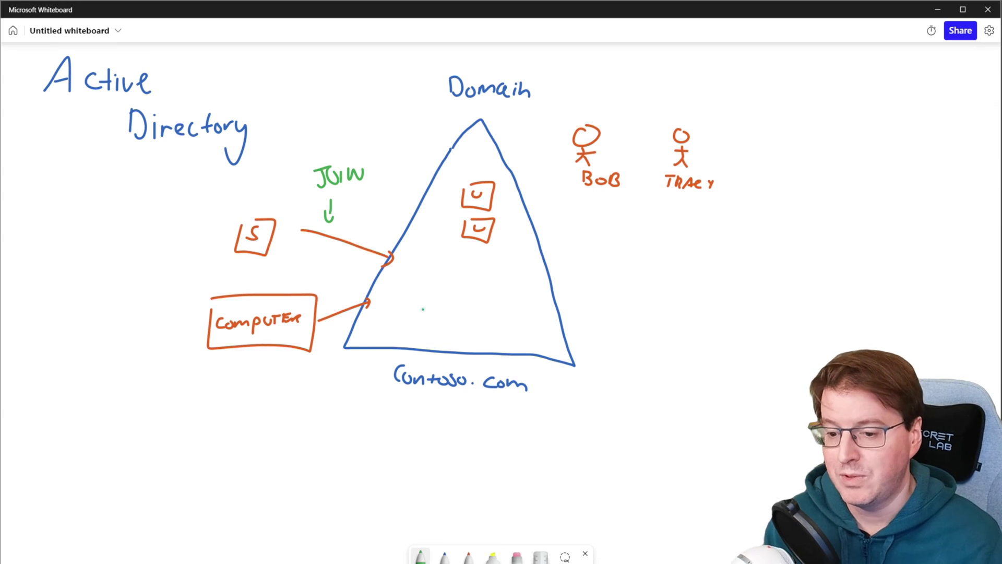
# Sketch orange boxed S and C boxes inside the triangle
pyautogui.click(468, 556)
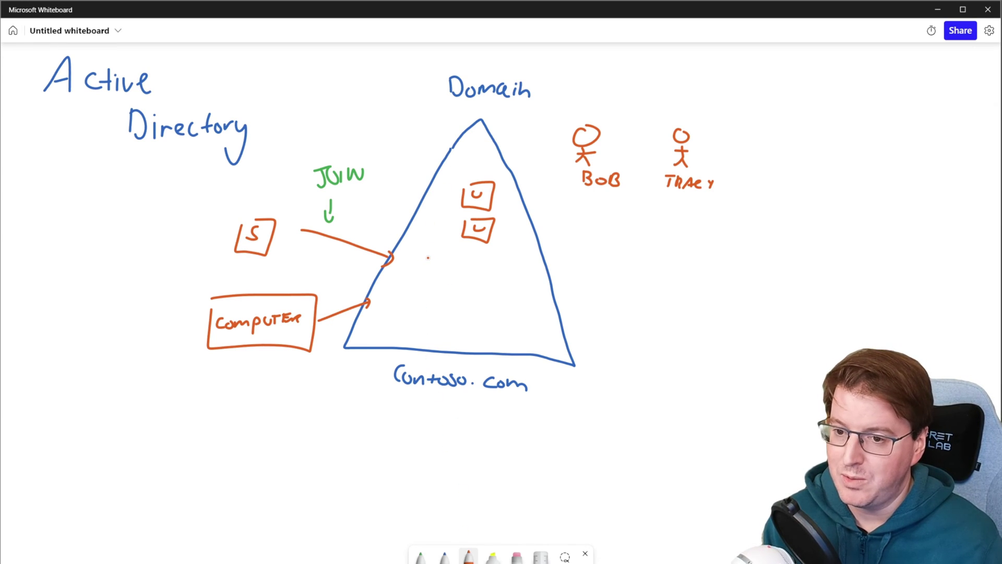
pyautogui.moveTo(431, 257)
pyautogui.mouseDown()
pyautogui.moveTo(419, 269)
pyautogui.moveTo(439, 272)
pyautogui.mouseUp()
pyautogui.moveTo(416, 304)
pyautogui.mouseDown()
pyautogui.moveTo(406, 319)
pyautogui.moveTo(424, 297)
pyautogui.mouseUp()
pyautogui.moveTo(415, 298); pyautogui.dragTo(416, 299)
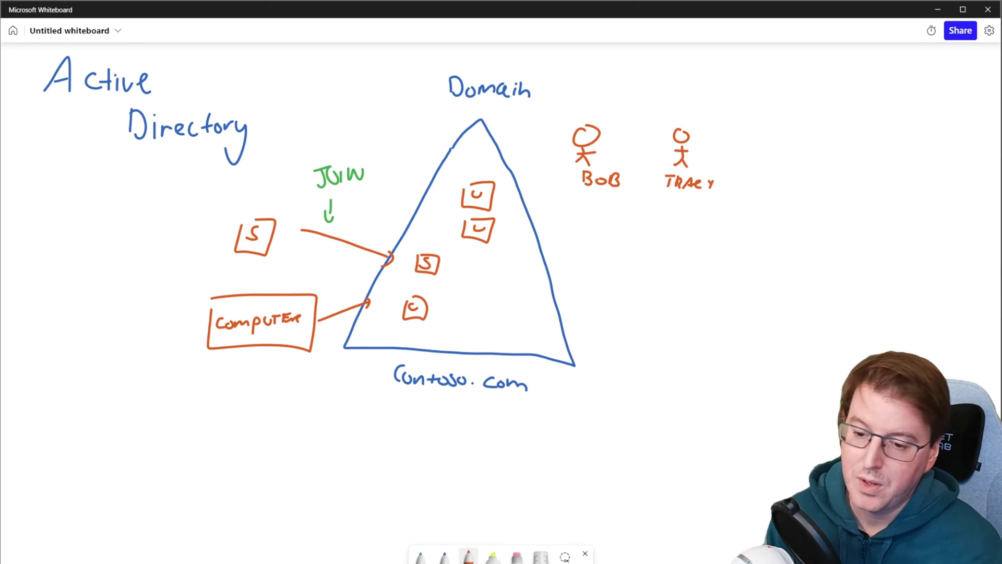
# Circle the first user figure in green and run a line to COMPUTER with the user's name
pyautogui.click(420, 556)
pyautogui.click(638, 163)
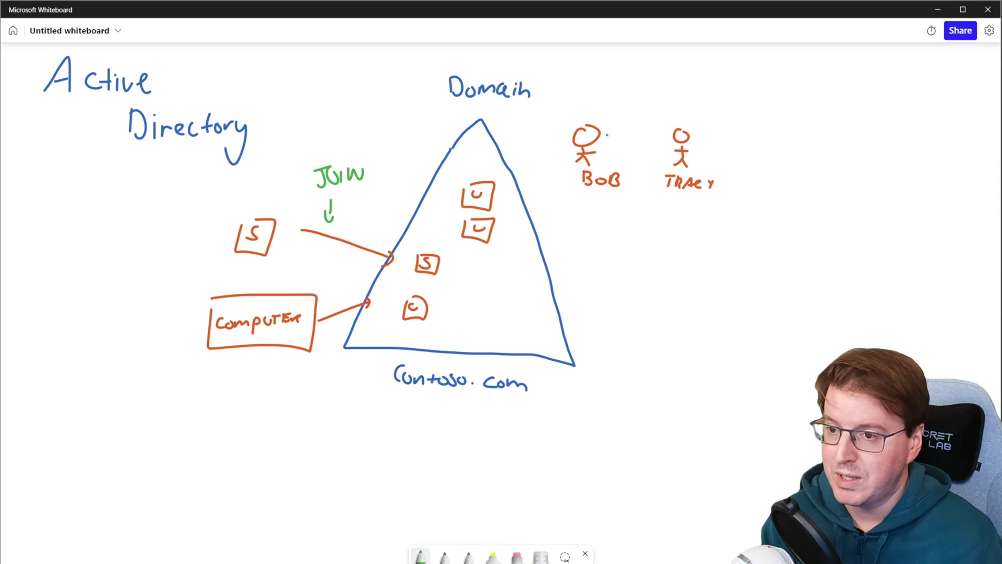
pyautogui.moveTo(610, 117)
pyautogui.mouseDown()
pyautogui.moveTo(547, 152)
pyautogui.moveTo(615, 130)
pyautogui.mouseUp()
pyautogui.moveTo(617, 232)
pyautogui.mouseDown()
pyautogui.moveTo(618, 310)
pyautogui.moveTo(493, 420)
pyautogui.moveTo(322, 409)
pyautogui.moveTo(295, 373)
pyautogui.moveTo(301, 367)
pyautogui.mouseUp()
pyautogui.moveTo(233, 391)
pyautogui.mouseDown()
pyautogui.moveTo(233, 405)
pyautogui.moveTo(251, 401)
pyautogui.mouseUp()
pyautogui.moveTo(261, 389); pyautogui.dragTo(262, 402)
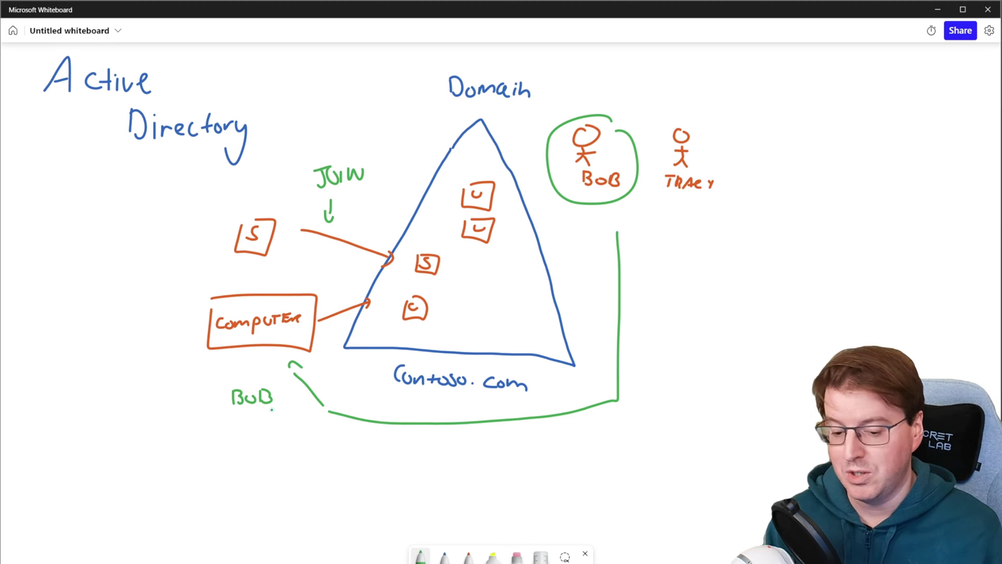
# Undo the green and inner strokes twice, then erase both user boxes inside the triangle
pyautogui.hotkey('ctrl', 'z')
pyautogui.hotkey('ctrl', 'z')
pyautogui.hotkey('ctrl', 'z')
pyautogui.hotkey('ctrl', 'z')
pyautogui.hotkey('ctrl', 'z')
pyautogui.hotkey('ctrl', 'z')
pyautogui.hotkey('ctrl', 'z')
pyautogui.hotkey('ctrl', 'z')
pyautogui.hotkey('ctrl', 'z')
pyautogui.hotkey('ctrl', 'z')
pyautogui.hotkey('ctrl', 'z')
pyautogui.hotkey('ctrl', 'z')
pyautogui.hotkey('ctrl', 'z')
pyautogui.hotkey('ctrl', 'z')
pyautogui.hotkey('ctrl', 'z')
pyautogui.hotkey('ctrl', 'z')
pyautogui.hotkey('ctrl', 'z')
pyautogui.hotkey('ctrl', 'z')
pyautogui.hotkey('ctrl', 'z')
pyautogui.hotkey('ctrl', 'z')
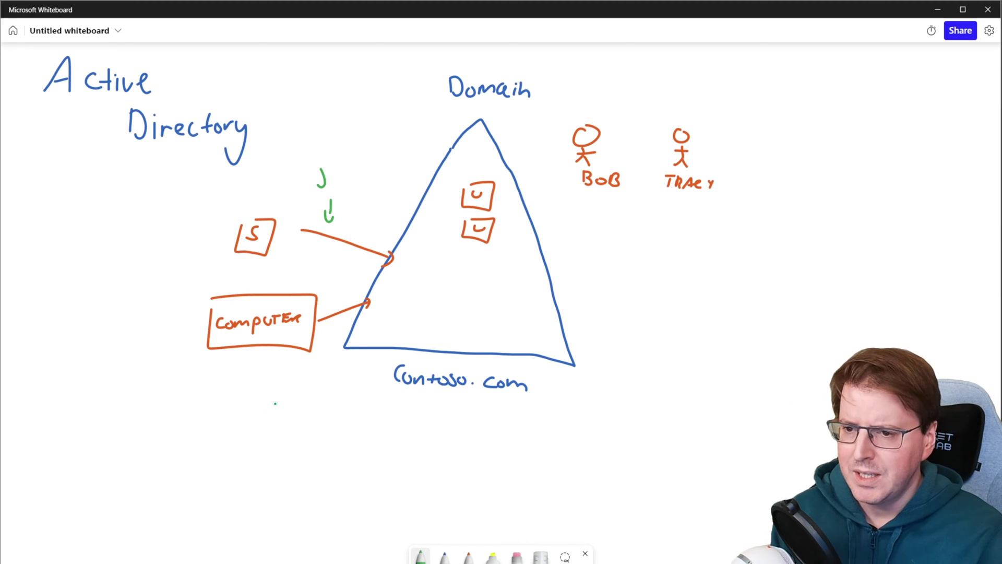
pyautogui.hotkey('ctrl', 'z')
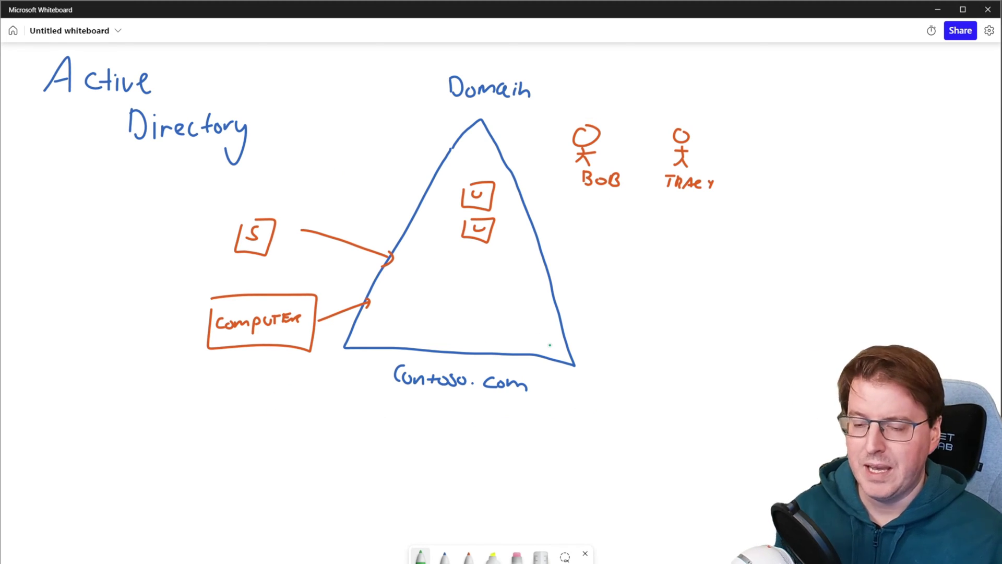
pyautogui.click(517, 555)
pyautogui.moveTo(482, 180)
pyautogui.mouseDown()
pyautogui.moveTo(474, 183)
pyautogui.moveTo(484, 231)
pyautogui.mouseUp()
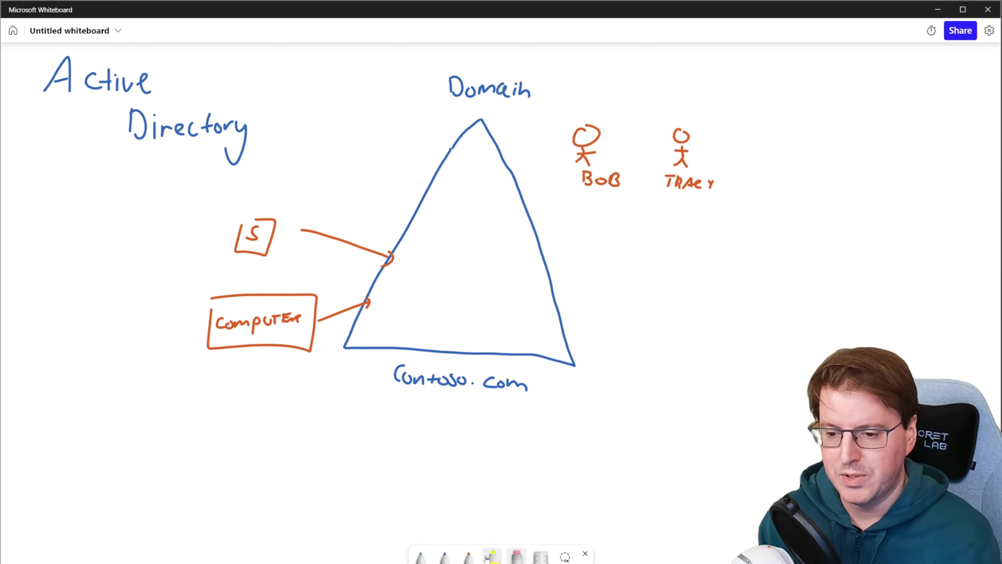
# Write 'Db NTDS.DiT' inside the triangle in rainbow ink
pyautogui.click(465, 556)
pyautogui.click(462, 555)
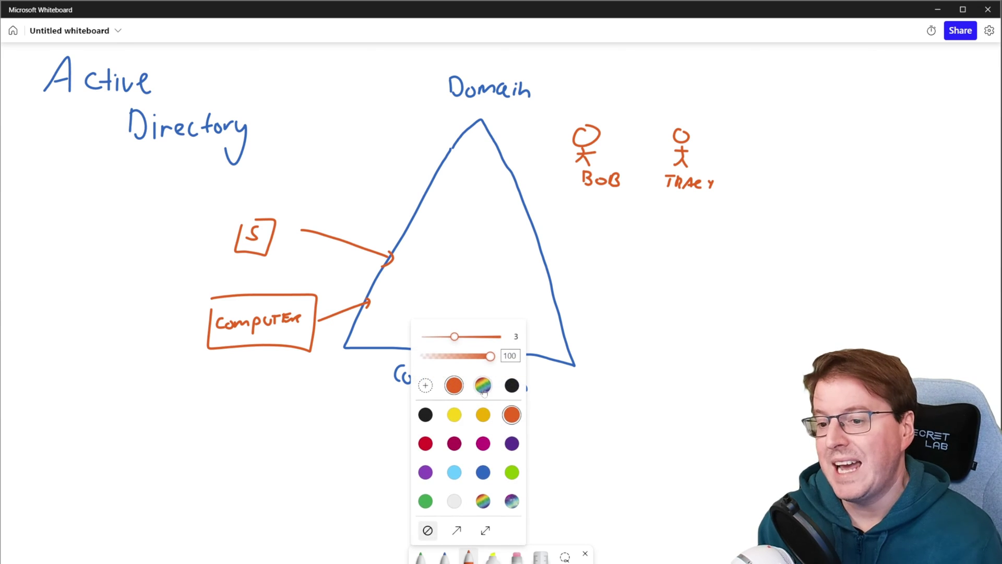
pyautogui.click(483, 500)
pyautogui.moveTo(447, 200)
pyautogui.mouseDown()
pyautogui.moveTo(444, 235)
pyautogui.moveTo(471, 236)
pyautogui.moveTo(434, 277)
pyautogui.moveTo(449, 261)
pyautogui.mouseUp()
pyautogui.click(468, 233)
pyautogui.moveTo(458, 262)
pyautogui.mouseDown()
pyautogui.moveTo(459, 277)
pyautogui.moveTo(468, 259)
pyautogui.mouseUp()
pyautogui.moveTo(467, 260); pyautogui.dragTo(482, 291)
pyautogui.click(482, 261)
pyautogui.click(474, 284)
pyautogui.moveTo(491, 283); pyautogui.dragTo(496, 290)
pyautogui.click(491, 277)
pyautogui.moveTo(493, 280); pyautogui.dragTo(502, 279)
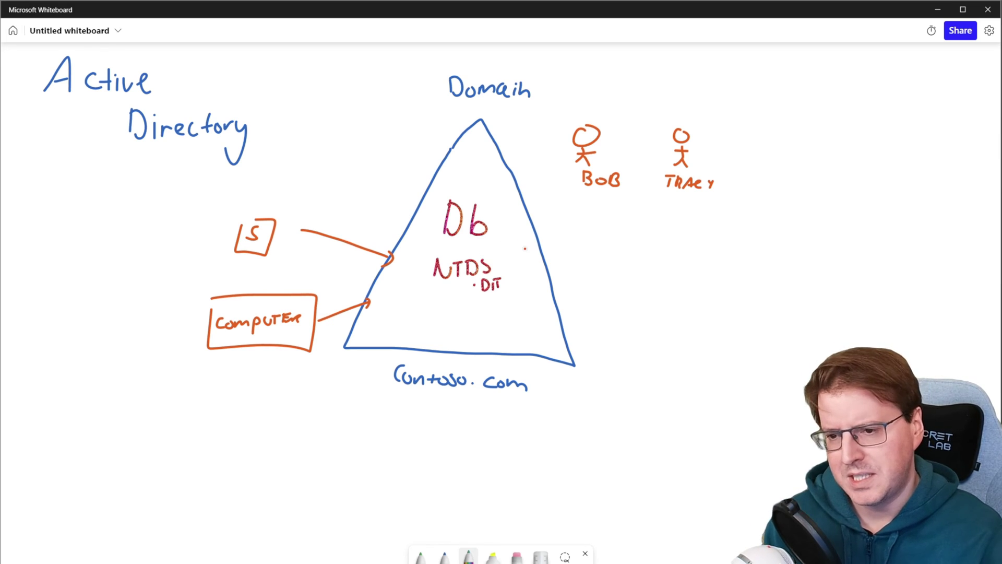
# Undo the Db NTDS.DiT note and bring up the first pen's colour options
pyautogui.hotkey('ctrl', 'z')
pyautogui.hotkey('ctrl', 'z')
pyautogui.hotkey('ctrl', 'z')
pyautogui.hotkey('ctrl', 'z')
pyautogui.hotkey('ctrl', 'z')
pyautogui.hotkey('ctrl', 'z')
pyautogui.hotkey('ctrl', 'z')
pyautogui.hotkey('ctrl', 'z')
pyautogui.hotkey('ctrl', 'z')
pyautogui.hotkey('ctrl', 'z')
pyautogui.hotkey('ctrl', 'z')
pyautogui.hotkey('ctrl', 'z')
pyautogui.hotkey('ctrl', 'z')
pyautogui.hotkey('ctrl', 'z')
pyautogui.hotkey('ctrl', 'z')
pyautogui.hotkey('ctrl', 'z')
pyautogui.hotkey('ctrl', 'z')
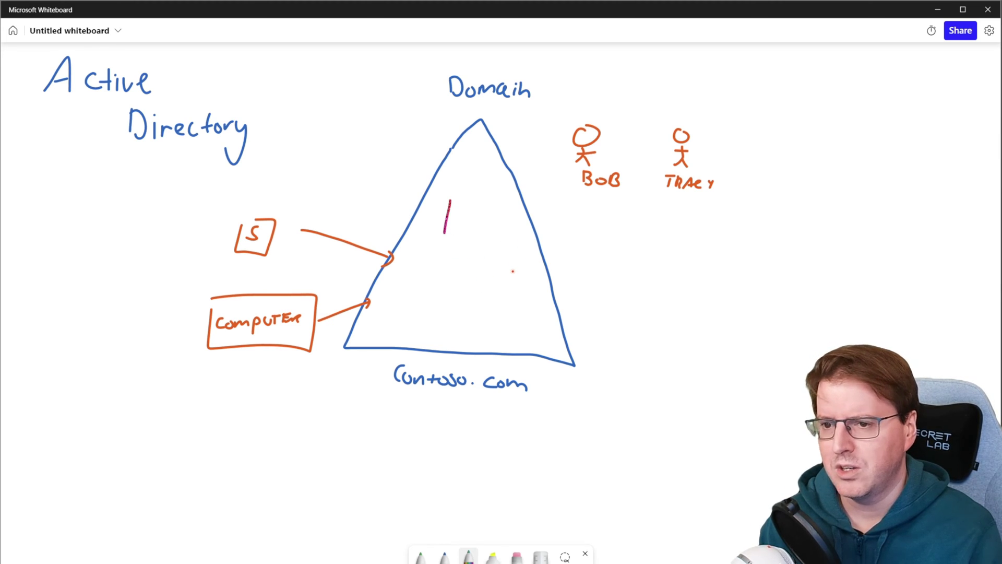
pyautogui.hotkey('ctrl', 'z')
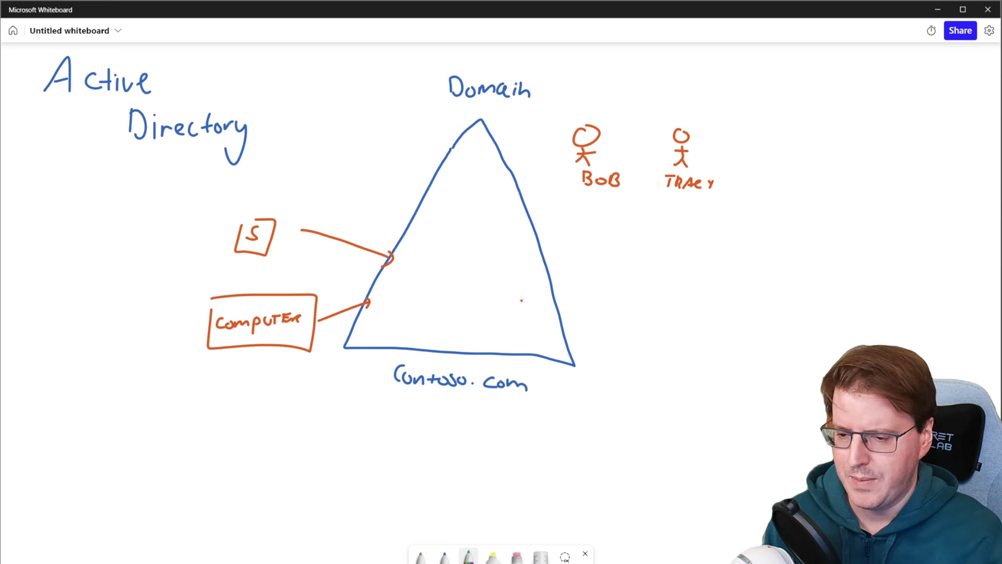
pyautogui.click(420, 556)
pyautogui.click(420, 557)
# In black ink, draw three DC-labelled boxes inside the triangle
pyautogui.click(377, 415)
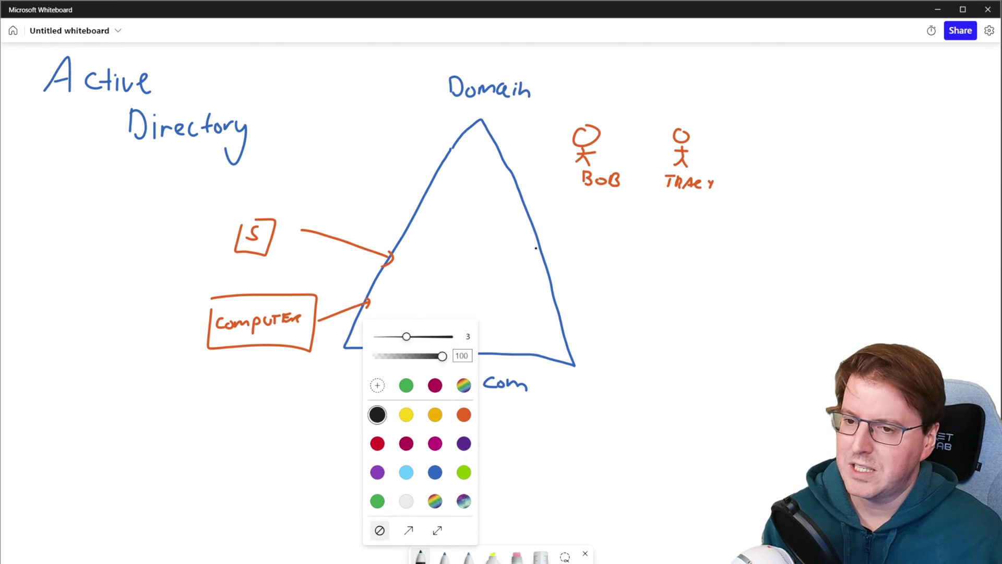
pyautogui.moveTo(425, 202)
pyautogui.mouseDown()
pyautogui.moveTo(449, 241)
pyautogui.moveTo(438, 191)
pyautogui.moveTo(461, 188)
pyautogui.mouseUp()
pyautogui.moveTo(493, 263)
pyautogui.mouseDown()
pyautogui.moveTo(520, 321)
pyautogui.moveTo(505, 254)
pyautogui.mouseUp()
pyautogui.moveTo(506, 240)
pyautogui.mouseDown()
pyautogui.moveTo(505, 254)
pyautogui.moveTo(527, 255)
pyautogui.mouseUp()
pyautogui.moveTo(393, 280)
pyautogui.mouseDown()
pyautogui.moveTo(429, 325)
pyautogui.moveTo(393, 278)
pyautogui.moveTo(399, 272)
pyautogui.mouseUp()
pyautogui.moveTo(399, 261)
pyautogui.mouseDown()
pyautogui.moveTo(400, 272)
pyautogui.moveTo(418, 273)
pyautogui.moveTo(418, 317)
pyautogui.mouseUp()
pyautogui.click(423, 270)
# Sketch a red DB database symbol in each of the three DC boxes
pyautogui.click(468, 557)
pyautogui.moveTo(403, 302)
pyautogui.mouseDown()
pyautogui.moveTo(403, 317)
pyautogui.moveTo(420, 324)
pyautogui.mouseUp()
pyautogui.moveTo(493, 298); pyautogui.dragTo(494, 309)
pyautogui.moveTo(497, 297); pyautogui.dragTo(505, 308)
pyautogui.moveTo(502, 298); pyautogui.dragTo(510, 308)
pyautogui.moveTo(495, 293)
pyautogui.mouseDown()
pyautogui.moveTo(492, 310)
pyautogui.moveTo(517, 312)
pyautogui.mouseUp()
pyautogui.moveTo(434, 216); pyautogui.dragTo(447, 233)
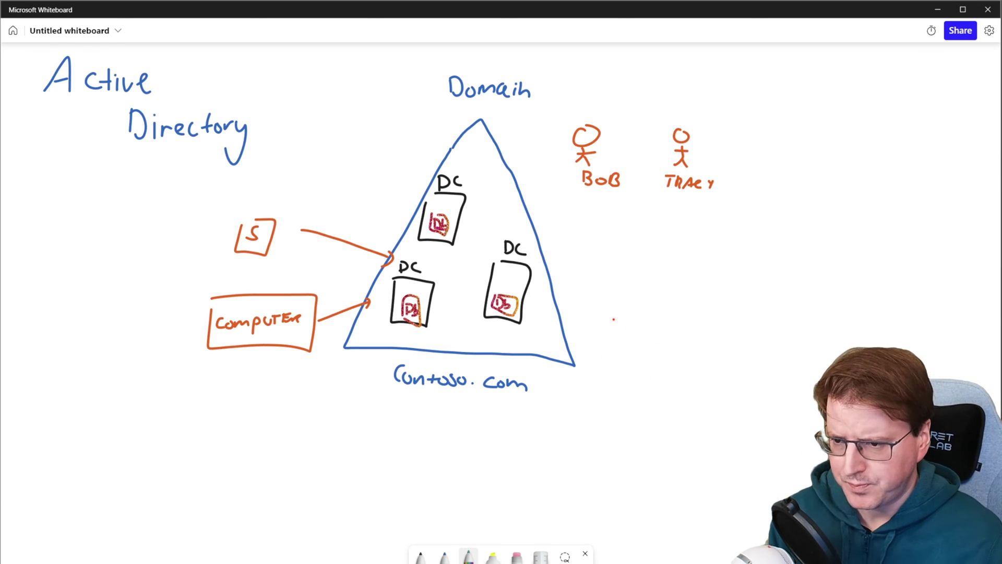
pyautogui.click(565, 557)
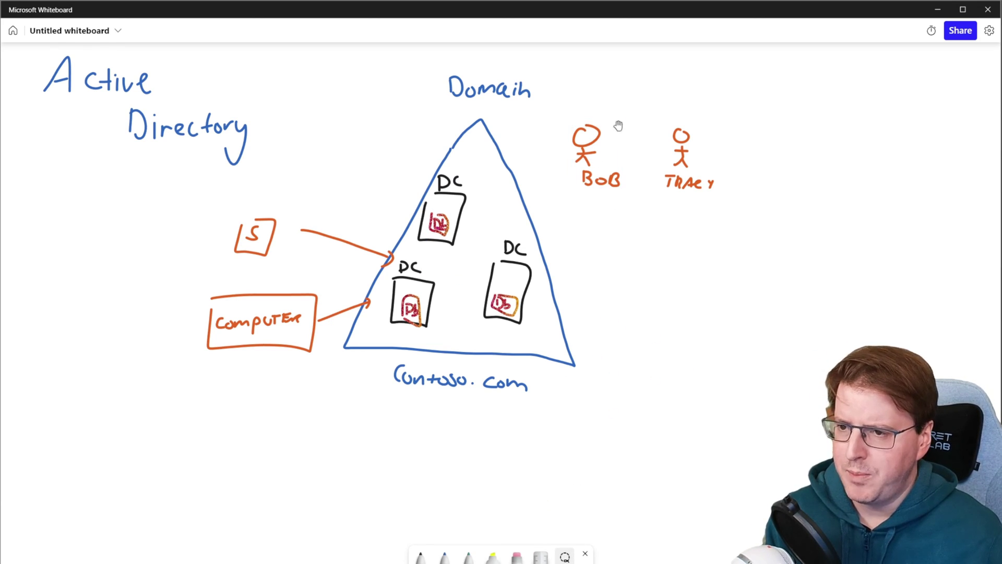
pyautogui.moveTo(619, 126)
pyautogui.mouseDown()
pyautogui.moveTo(605, 162)
pyautogui.moveTo(219, 499)
pyautogui.moveTo(227, 464)
pyautogui.mouseUp()
pyautogui.click(444, 556)
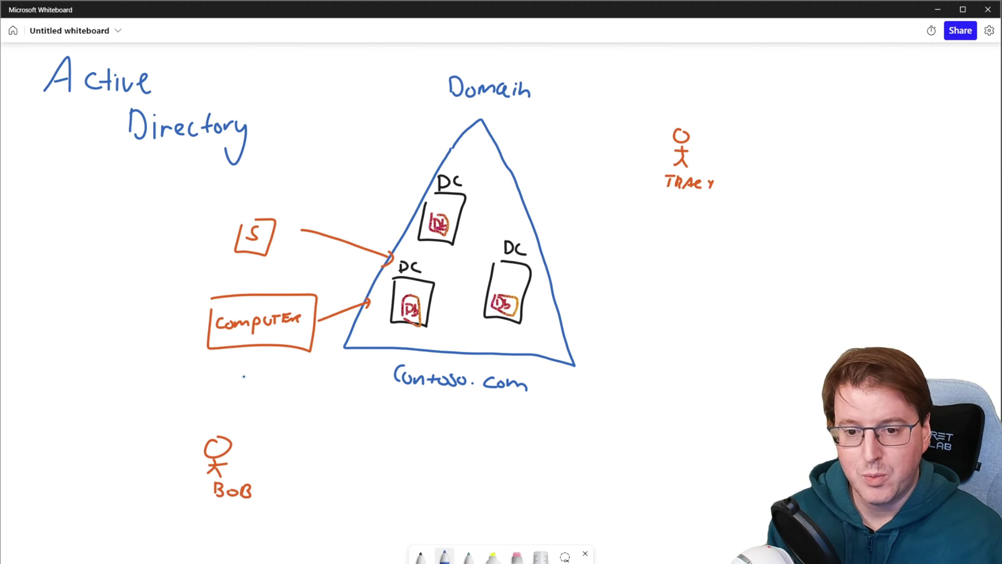
pyautogui.moveTo(243, 373)
pyautogui.mouseDown()
pyautogui.moveTo(235, 406)
pyautogui.moveTo(255, 379)
pyautogui.moveTo(277, 405)
pyautogui.mouseUp()
pyautogui.moveTo(267, 399); pyautogui.dragTo(287, 402)
pyautogui.moveTo(291, 386); pyautogui.dragTo(302, 402)
pyautogui.moveTo(310, 386); pyautogui.dragTo(313, 392)
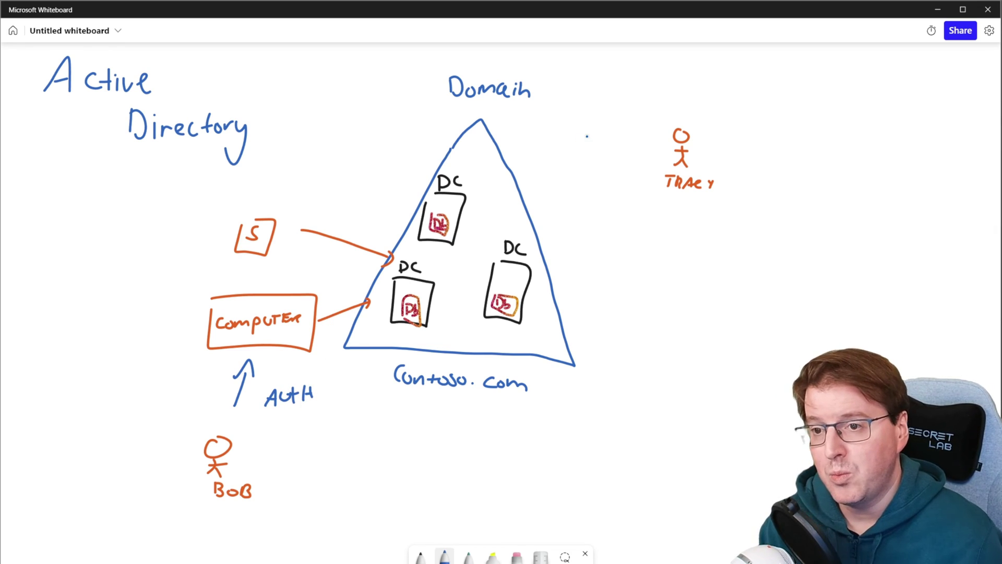
pyautogui.click(468, 557)
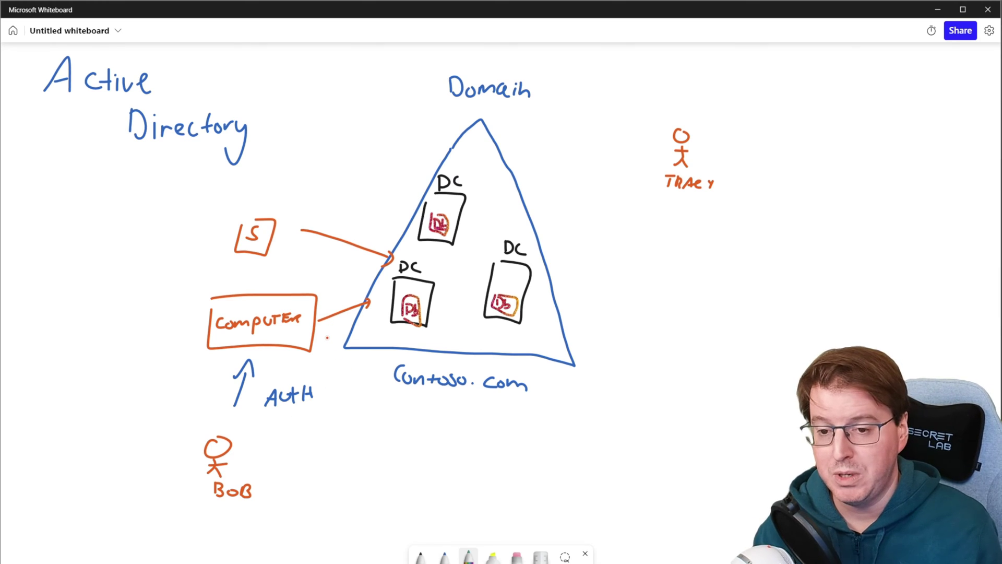
pyautogui.moveTo(323, 339)
pyautogui.mouseDown()
pyautogui.moveTo(382, 312)
pyautogui.moveTo(376, 329)
pyautogui.mouseUp()
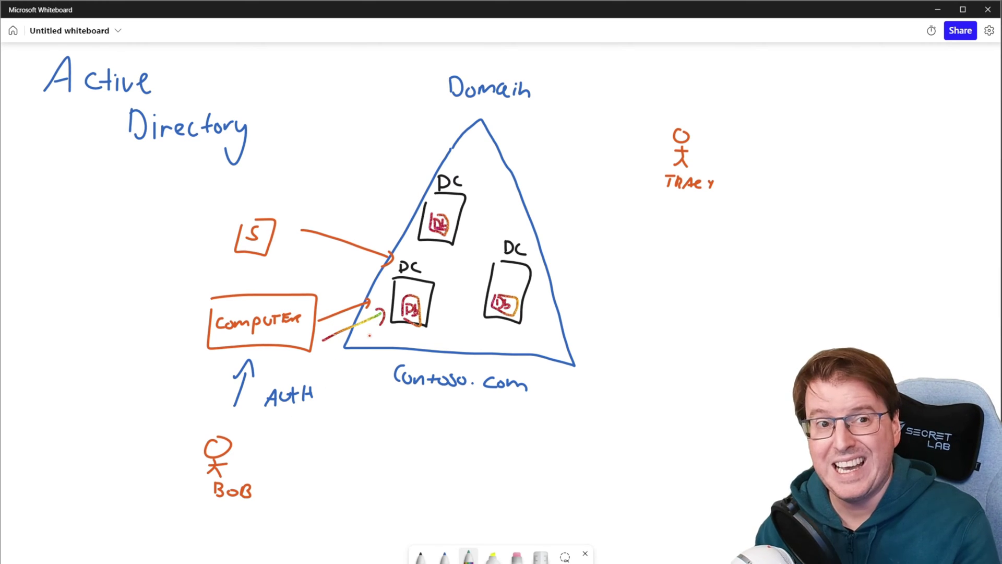
pyautogui.moveTo(441, 271); pyautogui.dragTo(423, 294)
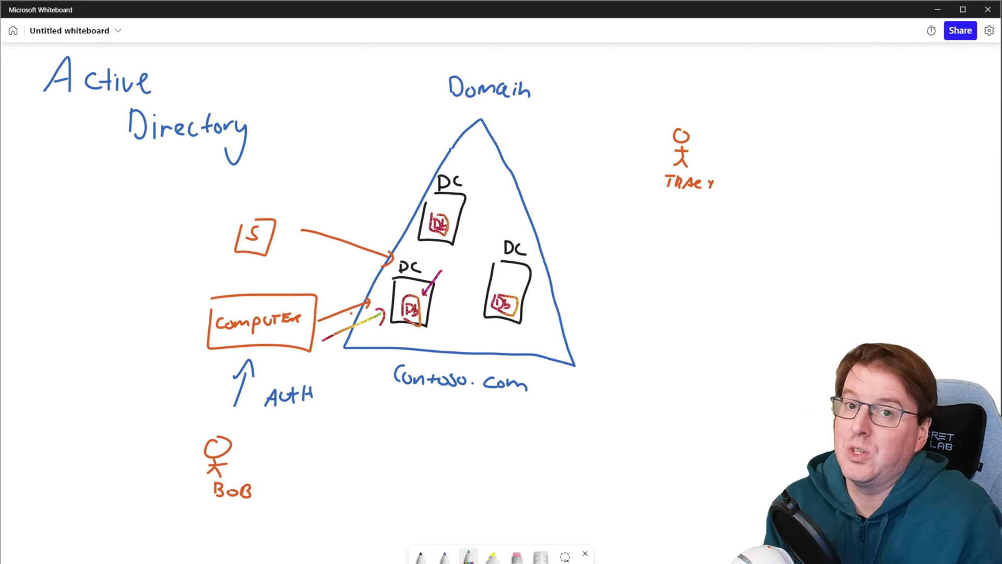
pyautogui.moveTo(309, 272); pyautogui.dragTo(277, 295)
pyautogui.moveTo(270, 290); pyautogui.dragTo(281, 298)
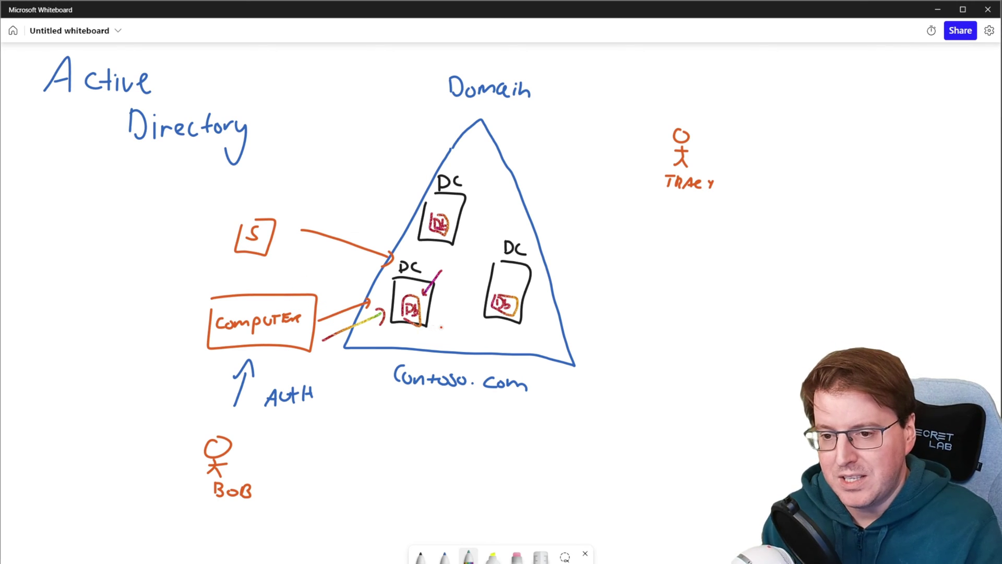
pyautogui.moveTo(410, 334)
pyautogui.mouseDown()
pyautogui.moveTo(407, 350)
pyautogui.moveTo(417, 345)
pyautogui.mouseUp()
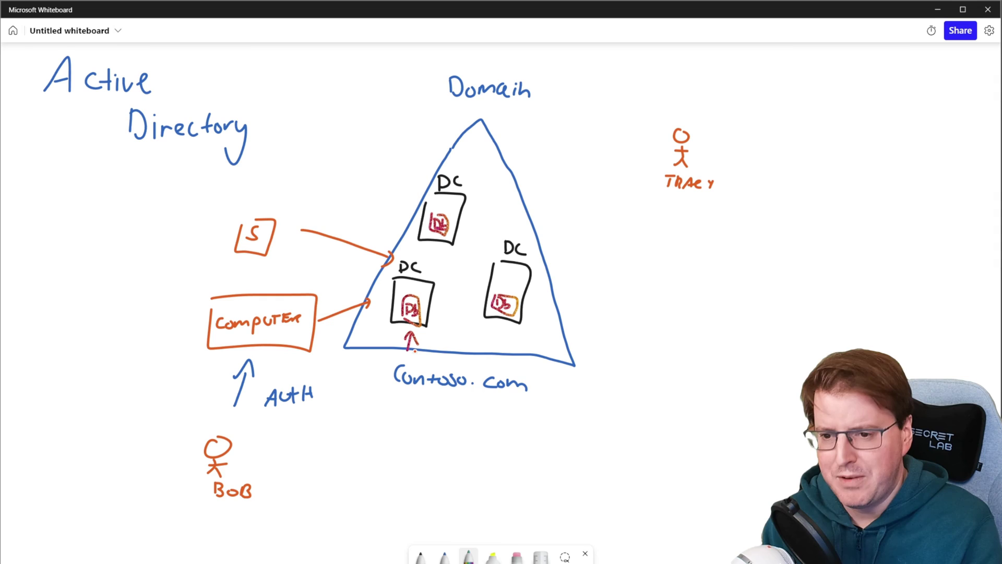
pyautogui.click(444, 555)
pyautogui.moveTo(436, 275); pyautogui.dragTo(391, 329)
pyautogui.moveTo(395, 280); pyautogui.dragTo(427, 338)
pyautogui.moveTo(524, 267); pyautogui.dragTo(485, 320)
pyautogui.moveTo(488, 276); pyautogui.dragTo(510, 318)
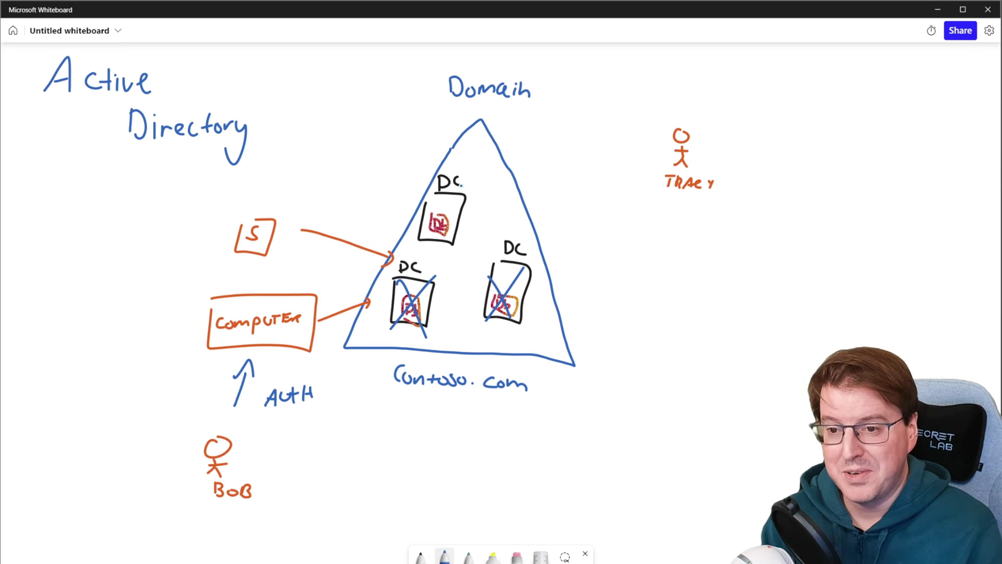
pyautogui.moveTo(462, 185); pyautogui.dragTo(429, 233)
pyautogui.moveTo(429, 210); pyautogui.dragTo(441, 235)
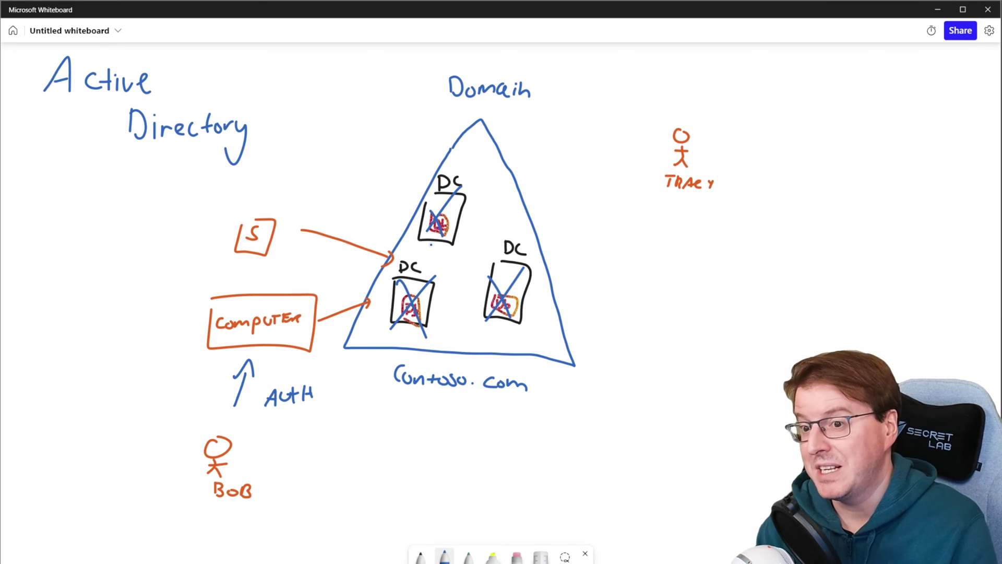
pyautogui.hotkey('ctrl', 'z')
pyautogui.hotkey('ctrl', 'z')
pyautogui.hotkey('ctrl', 'z')
pyautogui.hotkey('ctrl', 'z')
pyautogui.hotkey('ctrl', 'z')
pyautogui.hotkey('ctrl', 'z')
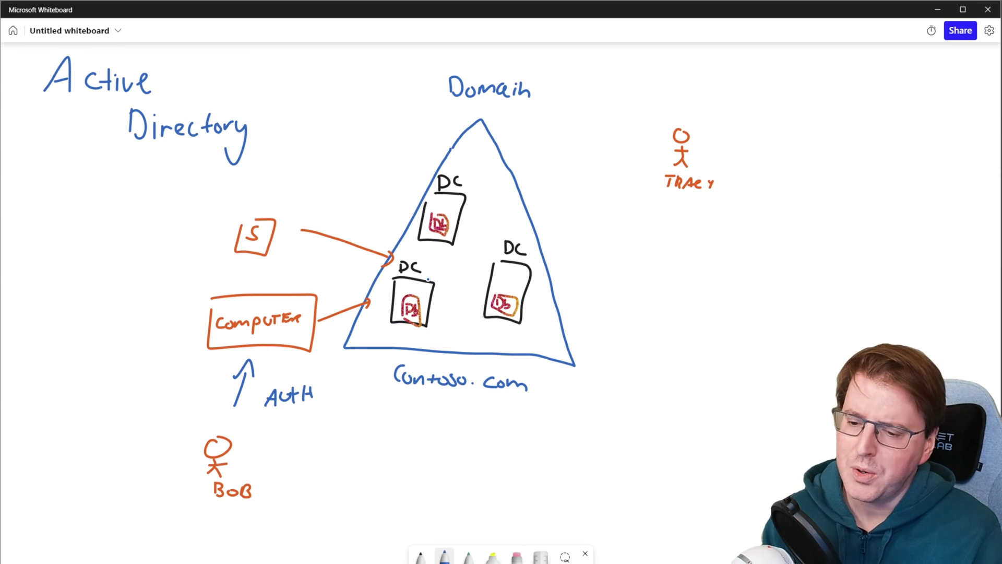
# Handwrite 'Multi-master' in purple to the right of the triangle
pyautogui.click(468, 556)
pyautogui.click(468, 556)
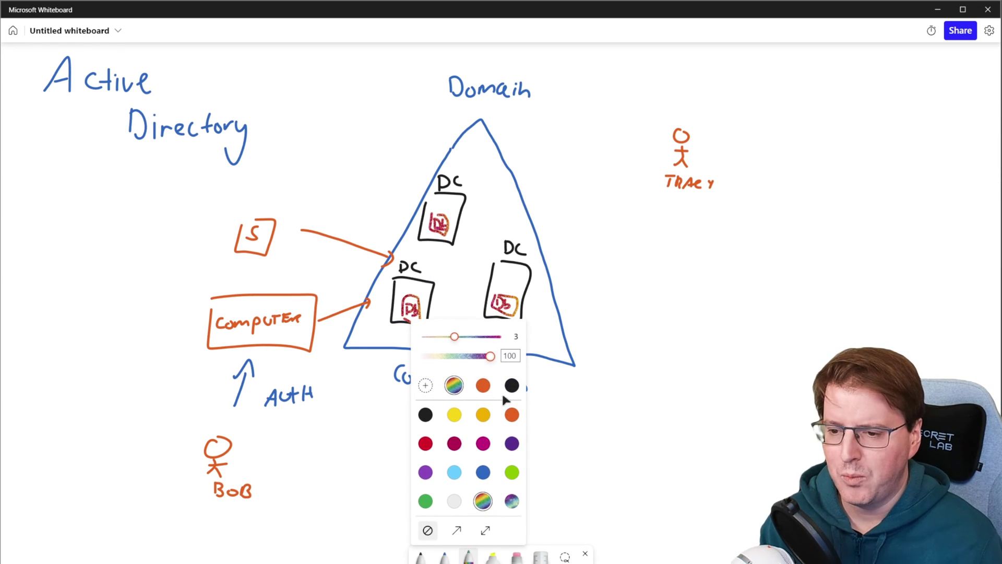
pyautogui.click(512, 443)
pyautogui.moveTo(607, 265)
pyautogui.mouseDown()
pyautogui.moveTo(609, 247)
pyautogui.moveTo(631, 264)
pyautogui.mouseUp()
pyautogui.moveTo(639, 250); pyautogui.dragTo(641, 265)
pyautogui.moveTo(647, 243); pyautogui.dragTo(652, 265)
pyautogui.moveTo(649, 259); pyautogui.dragTo(661, 257)
pyautogui.click(669, 249)
pyautogui.moveTo(668, 256)
pyautogui.mouseDown()
pyautogui.moveTo(668, 265)
pyautogui.moveTo(723, 264)
pyautogui.mouseUp()
pyautogui.moveTo(735, 248)
pyautogui.mouseDown()
pyautogui.moveTo(735, 265)
pyautogui.moveTo(746, 254)
pyautogui.mouseUp()
pyautogui.moveTo(744, 258); pyautogui.dragTo(765, 256)
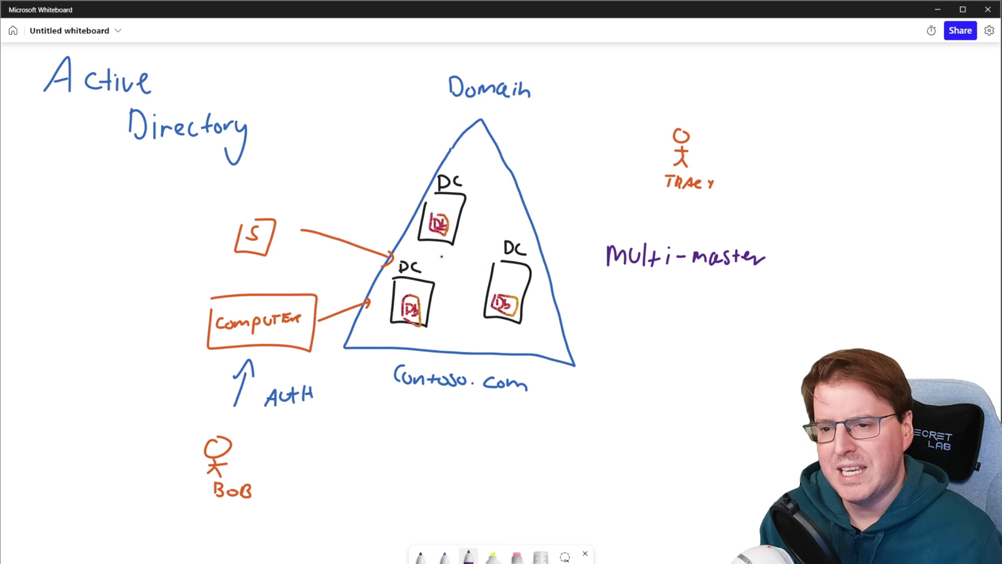
# Sketch replication arrows between the DC boxes, undoing the latest ones
pyautogui.moveTo(442, 253)
pyautogui.mouseDown()
pyautogui.moveTo(426, 272)
pyautogui.moveTo(436, 266)
pyautogui.mouseUp()
pyautogui.moveTo(437, 249); pyautogui.dragTo(446, 253)
pyautogui.moveTo(464, 247)
pyautogui.mouseDown()
pyautogui.moveTo(486, 271)
pyautogui.moveTo(472, 244)
pyautogui.mouseUp()
pyautogui.moveTo(457, 291); pyautogui.dragTo(484, 290)
pyautogui.moveTo(453, 287)
pyautogui.mouseDown()
pyautogui.moveTo(443, 295)
pyautogui.moveTo(477, 297)
pyautogui.moveTo(440, 310)
pyautogui.moveTo(504, 305)
pyautogui.mouseUp()
pyautogui.moveTo(493, 300); pyautogui.dragTo(502, 313)
pyautogui.moveTo(417, 303)
pyautogui.mouseDown()
pyautogui.moveTo(426, 312)
pyautogui.moveTo(438, 229)
pyautogui.mouseUp()
pyautogui.hotkey('ctrl', 'z')
pyautogui.hotkey('ctrl', 'z')
pyautogui.hotkey('ctrl', 'z')
pyautogui.hotkey('ctrl', 'z')
pyautogui.hotkey('ctrl', 'z')
pyautogui.hotkey('ctrl', 'z')
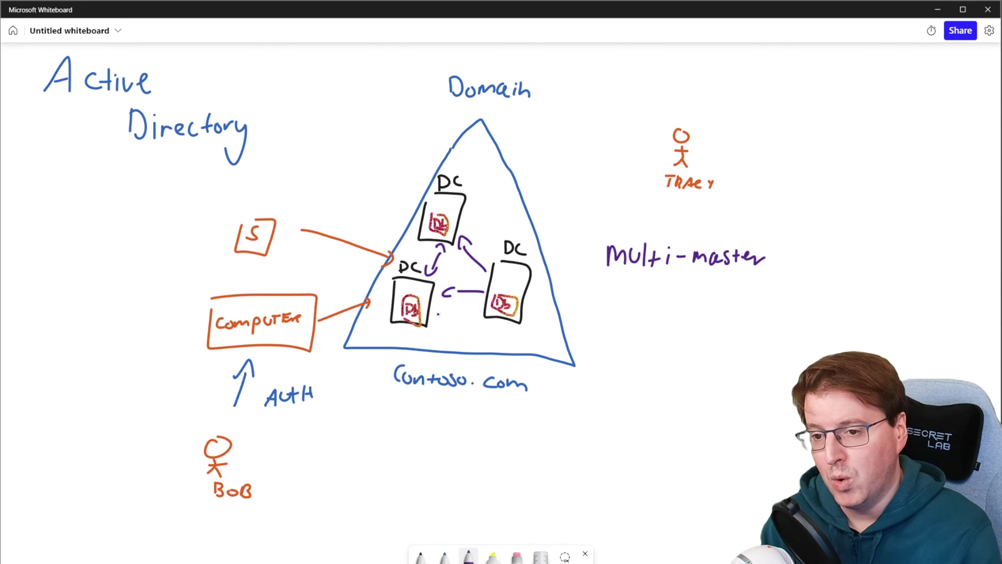
# Undo the trial purple circle and arrow, then erase the top DC box
pyautogui.moveTo(233, 433)
pyautogui.mouseDown()
pyautogui.moveTo(284, 479)
pyautogui.moveTo(223, 412)
pyautogui.mouseUp()
pyautogui.moveTo(411, 335)
pyautogui.mouseDown()
pyautogui.moveTo(412, 307)
pyautogui.moveTo(419, 316)
pyautogui.moveTo(498, 315)
pyautogui.moveTo(442, 229)
pyautogui.mouseUp()
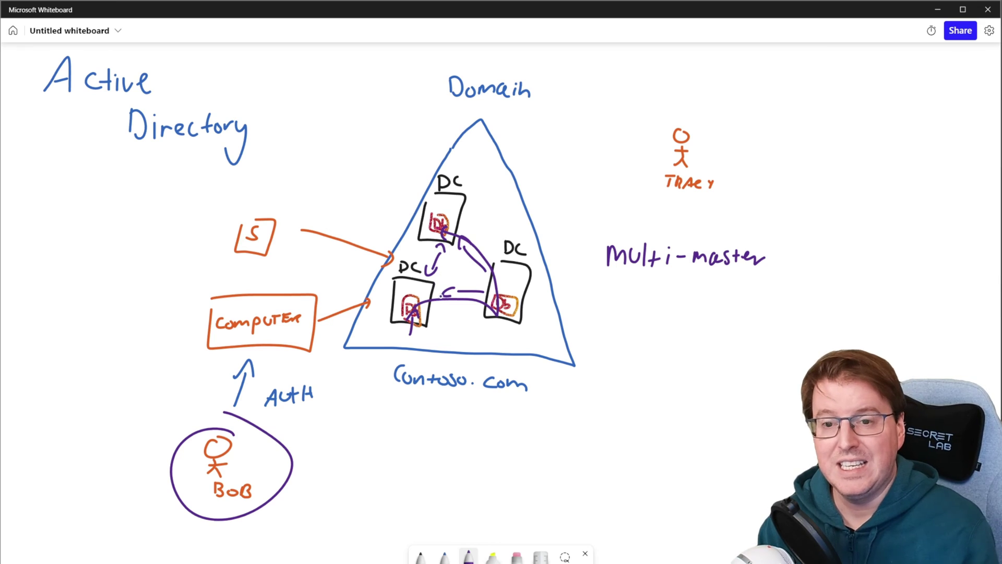
pyautogui.hotkey('ctrl', 'z')
pyautogui.hotkey('ctrl', 'z')
pyautogui.hotkey('ctrl', 'z')
pyautogui.hotkey('ctrl', 'z')
pyautogui.hotkey('ctrl', 'z')
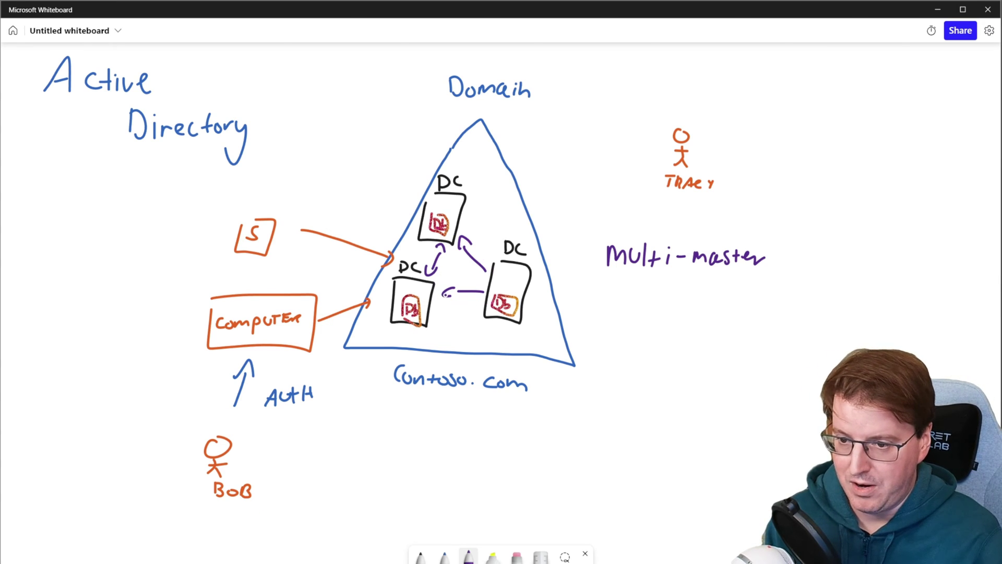
pyautogui.click(517, 556)
pyautogui.moveTo(441, 273)
pyautogui.mouseDown()
pyautogui.moveTo(439, 253)
pyautogui.moveTo(460, 241)
pyautogui.moveTo(448, 286)
pyautogui.moveTo(441, 219)
pyautogui.moveTo(454, 186)
pyautogui.moveTo(465, 187)
pyautogui.mouseUp()
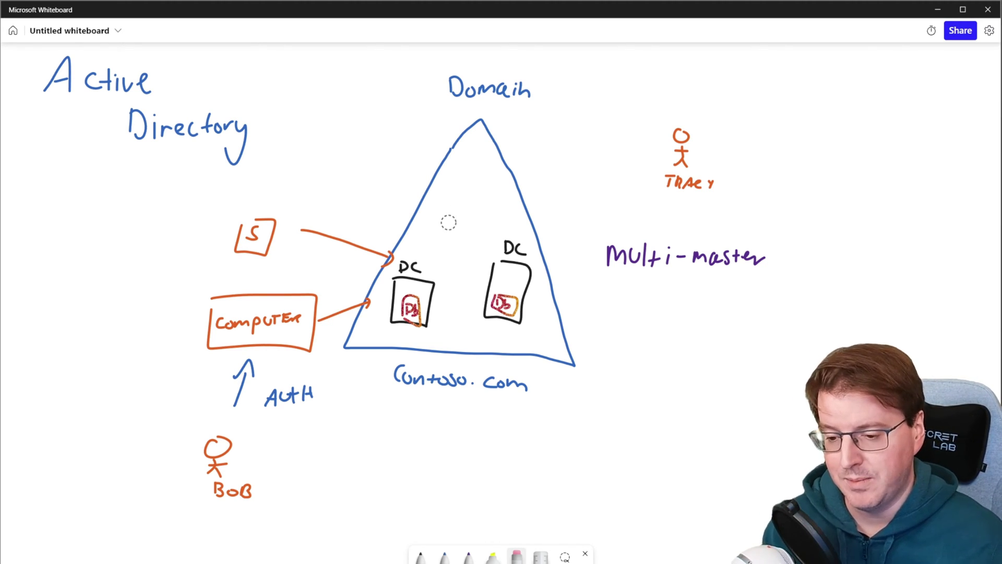
# Draw a new black box at the top of the triangle above the two DC boxes
pyautogui.click(420, 556)
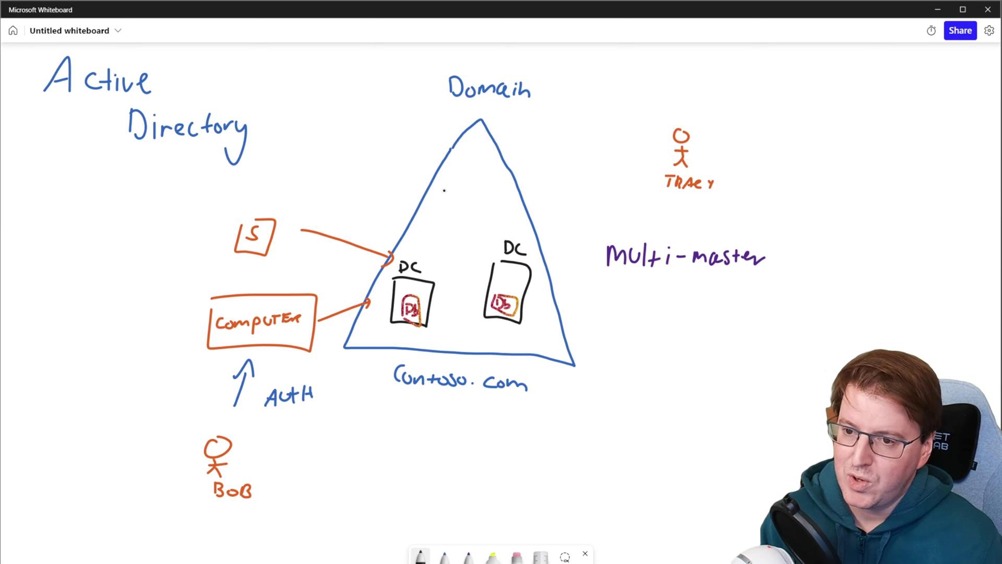
pyautogui.moveTo(444, 190)
pyautogui.mouseDown()
pyautogui.moveTo(482, 241)
pyautogui.moveTo(472, 188)
pyautogui.moveTo(455, 187)
pyautogui.mouseUp()
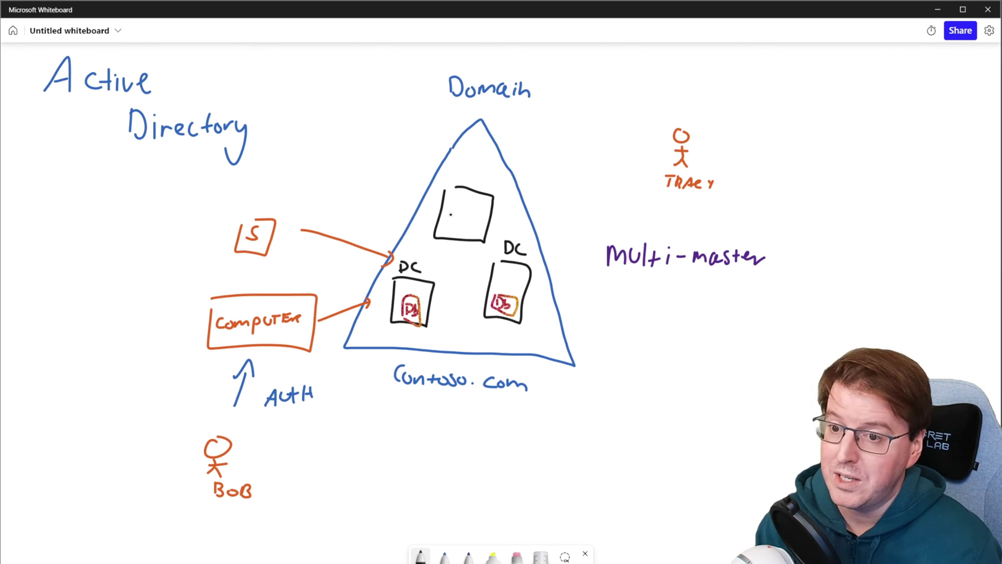
# Label the new box SERVER with a purple DC beneath, undoing a trial cross over the right DC
pyautogui.moveTo(461, 205); pyautogui.dragTo(498, 209)
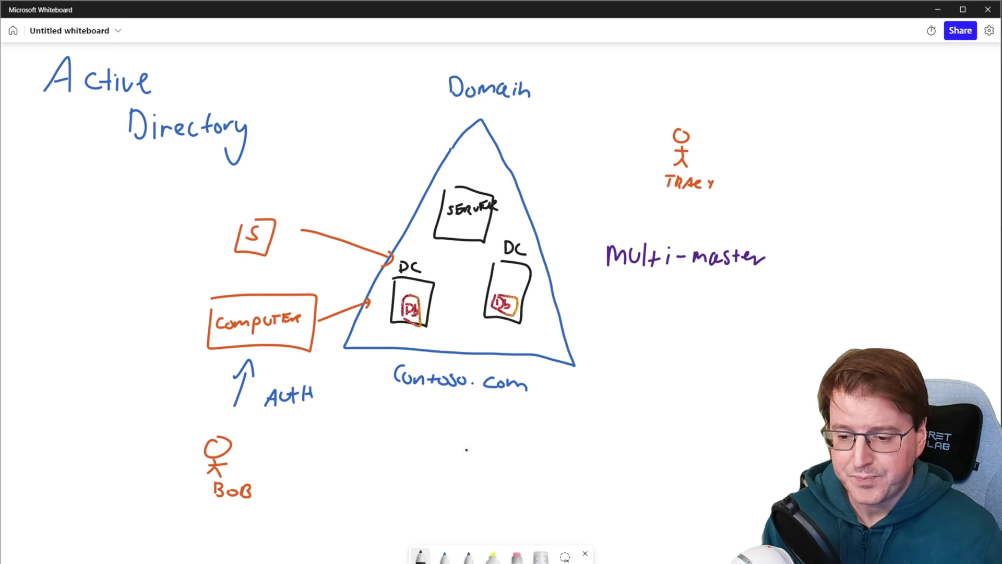
pyautogui.click(468, 556)
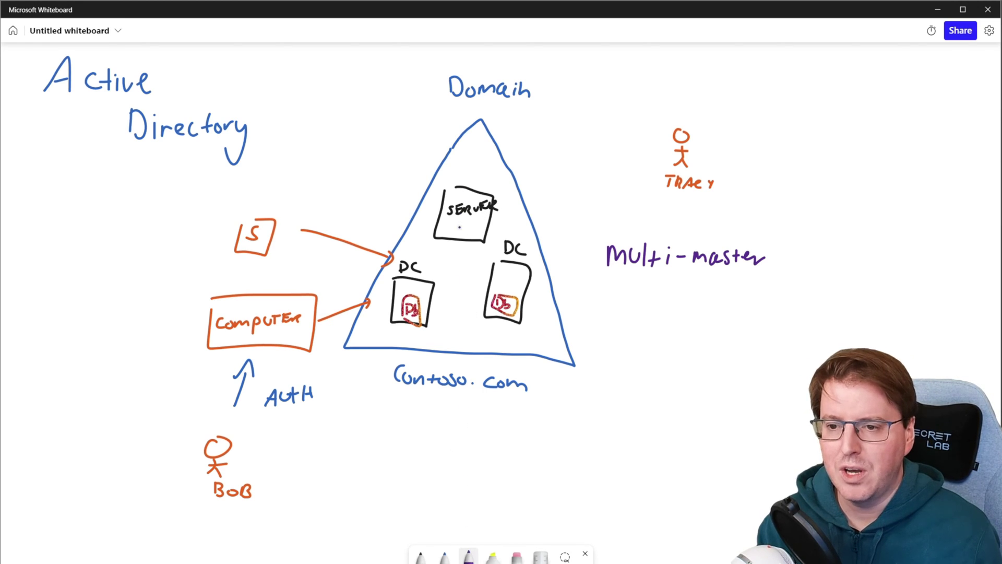
pyautogui.moveTo(451, 219)
pyautogui.mouseDown()
pyautogui.moveTo(451, 235)
pyautogui.moveTo(478, 234)
pyautogui.moveTo(433, 267)
pyautogui.moveTo(483, 262)
pyautogui.moveTo(492, 251)
pyautogui.mouseUp()
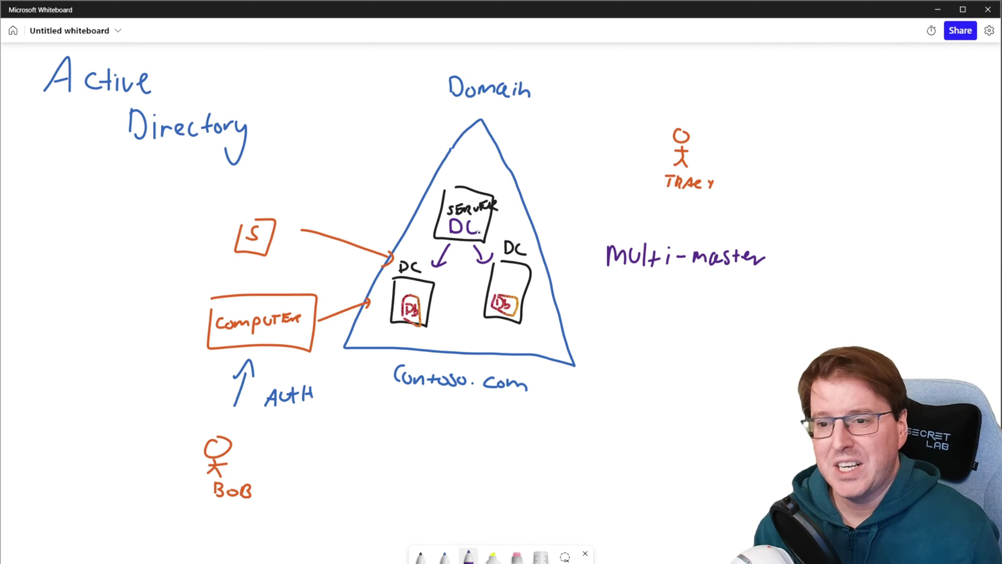
pyautogui.moveTo(531, 247)
pyautogui.mouseDown()
pyautogui.moveTo(473, 335)
pyautogui.moveTo(506, 328)
pyautogui.mouseUp()
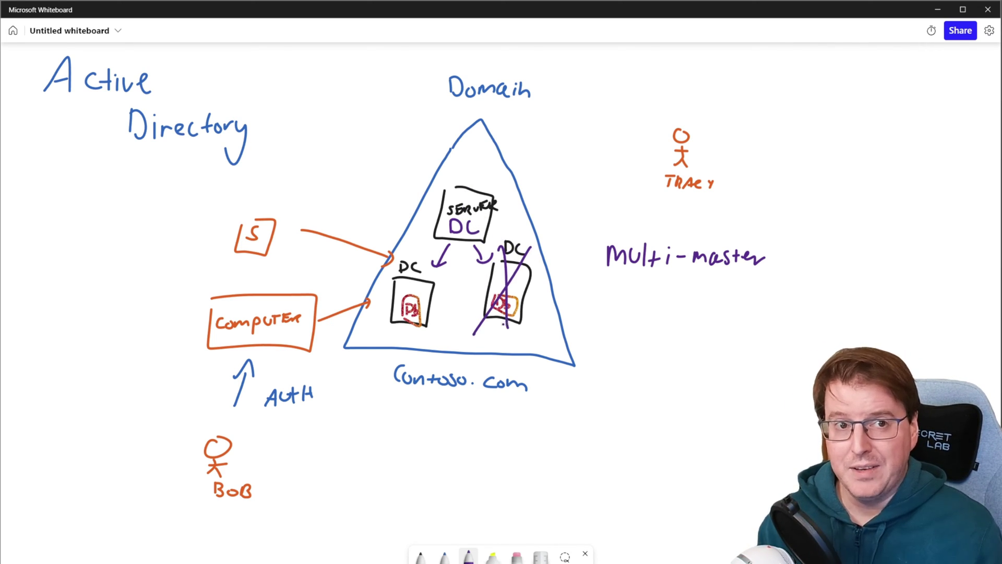
pyautogui.hotkey('ctrl', 'z')
pyautogui.hotkey('ctrl', 'z')
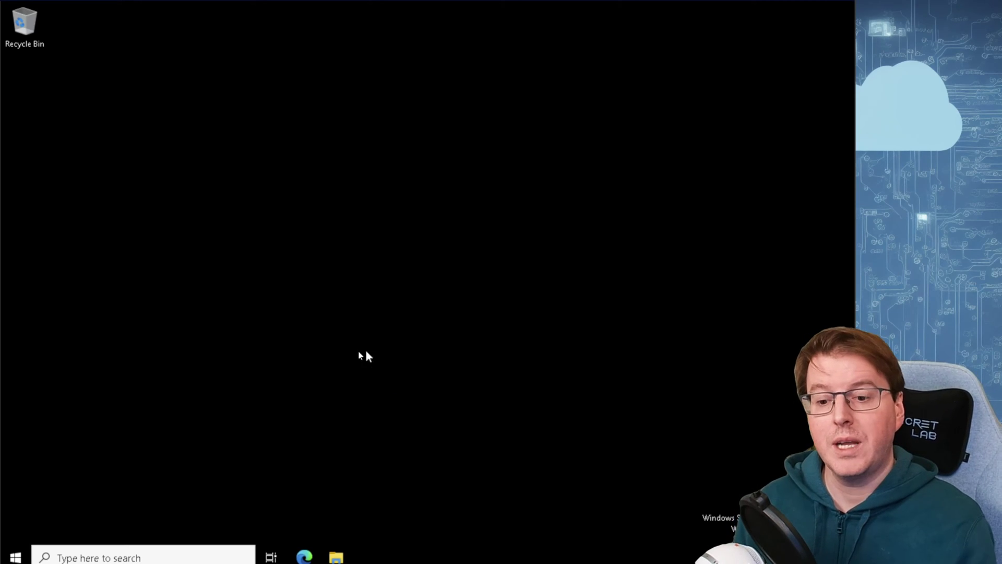
# Launch Server Manager, view Local Server then the AD DS page with SEA-DC1, and scroll the Tools menu
pyautogui.click(16, 556)
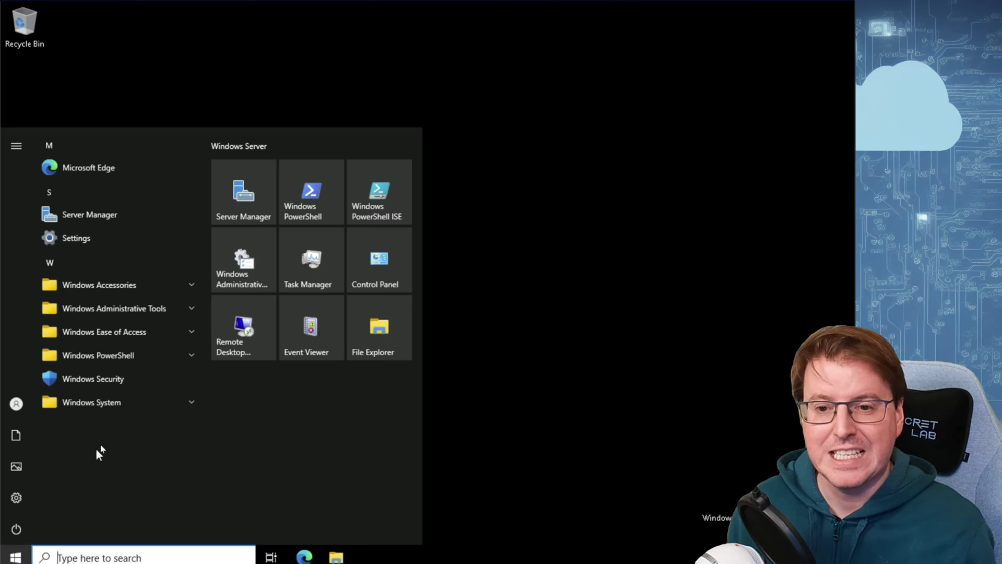
pyautogui.click(250, 212)
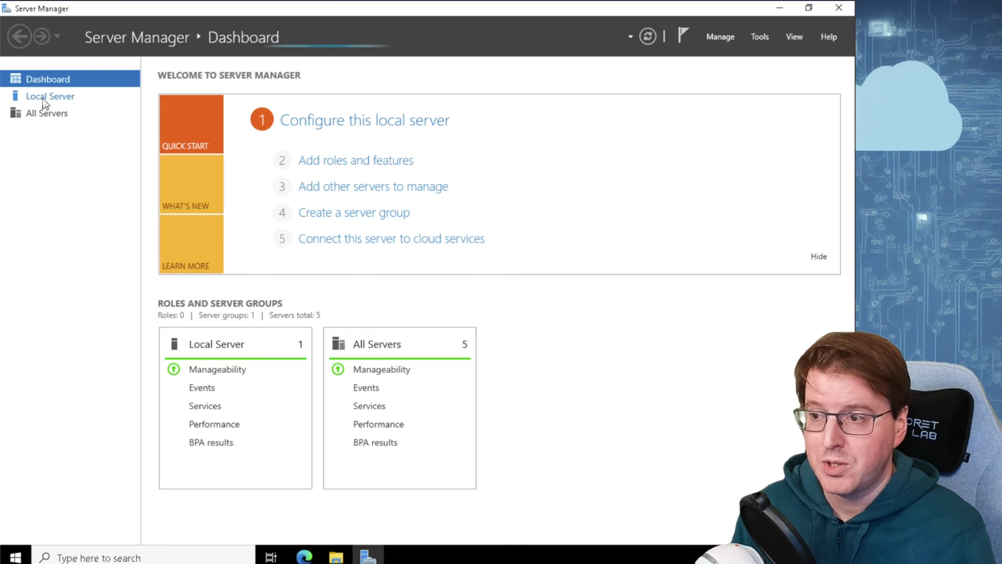
pyautogui.click(44, 100)
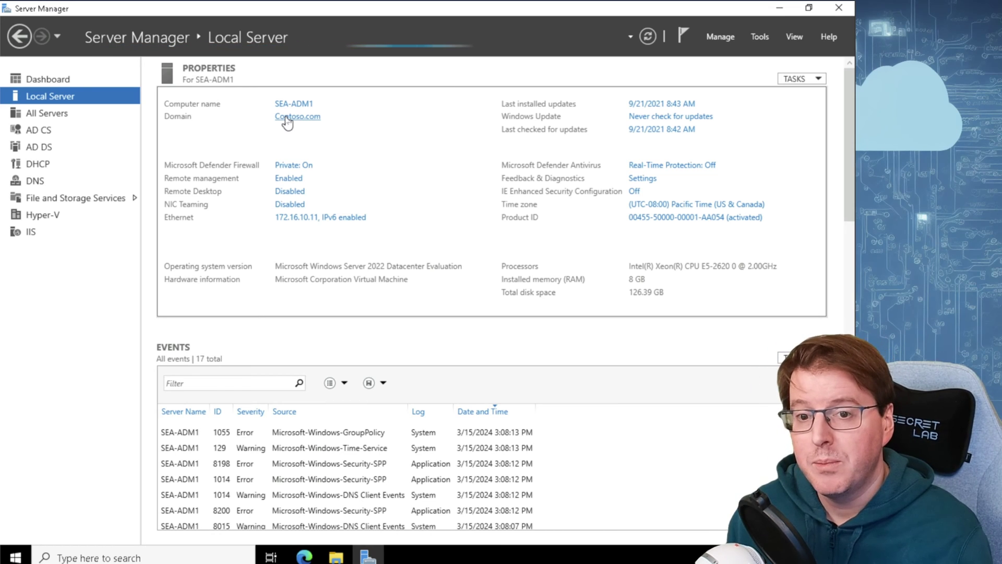
pyautogui.click(62, 148)
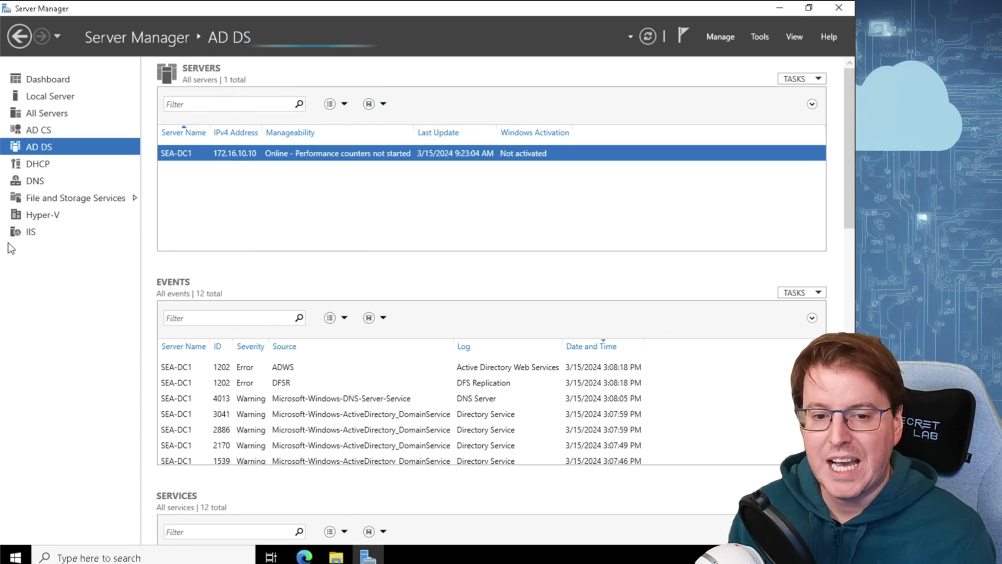
pyautogui.click(762, 38)
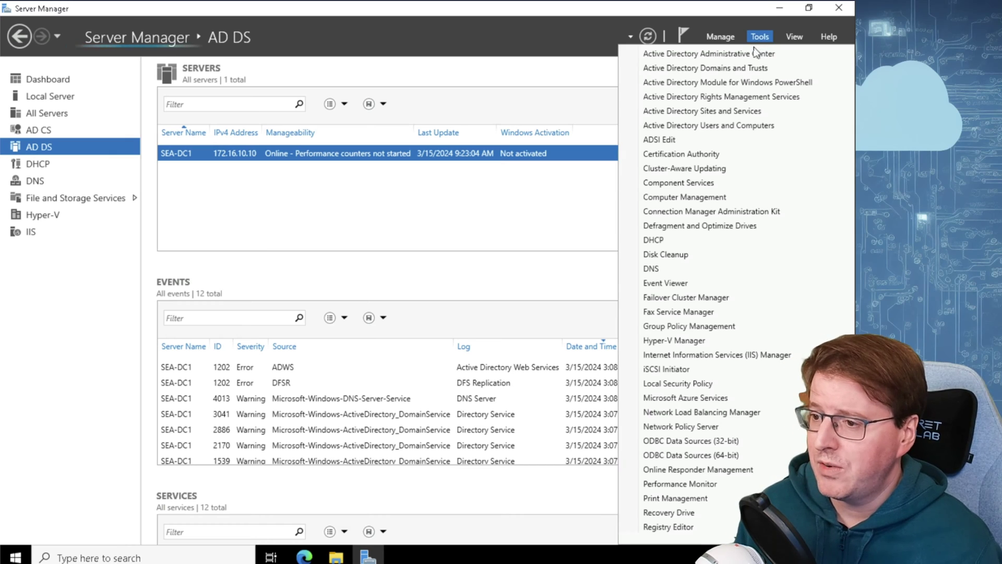
pyautogui.scroll(-2, 702, 417)
pyautogui.scroll(-3, 706, 425)
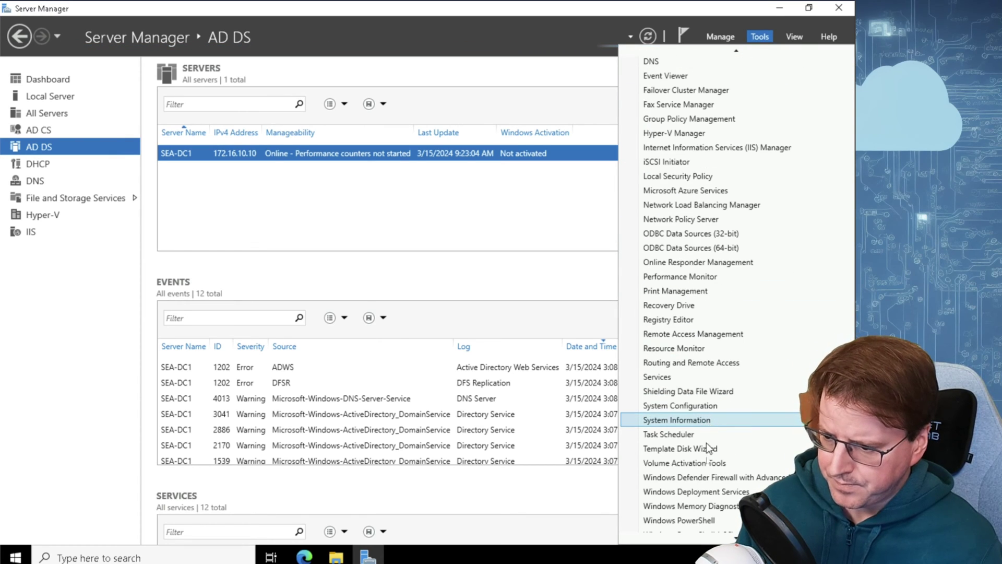
# Run 'Install-WindowsFeature -Name AD-Domain-Services -ComputerName SEA-SVR1' in PowerShell and review the Success True result
pyautogui.click(692, 516)
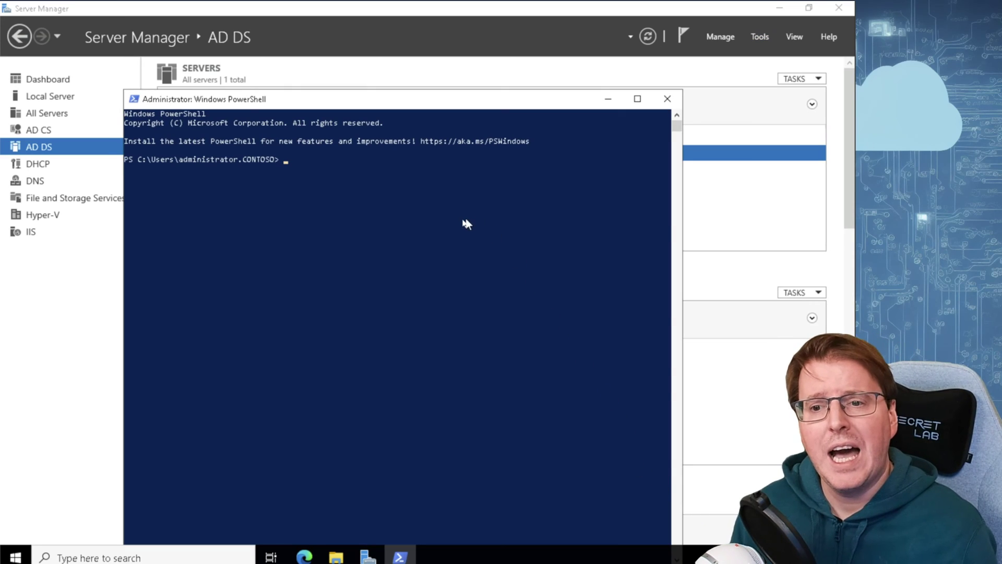
pyautogui.click(462, 219)
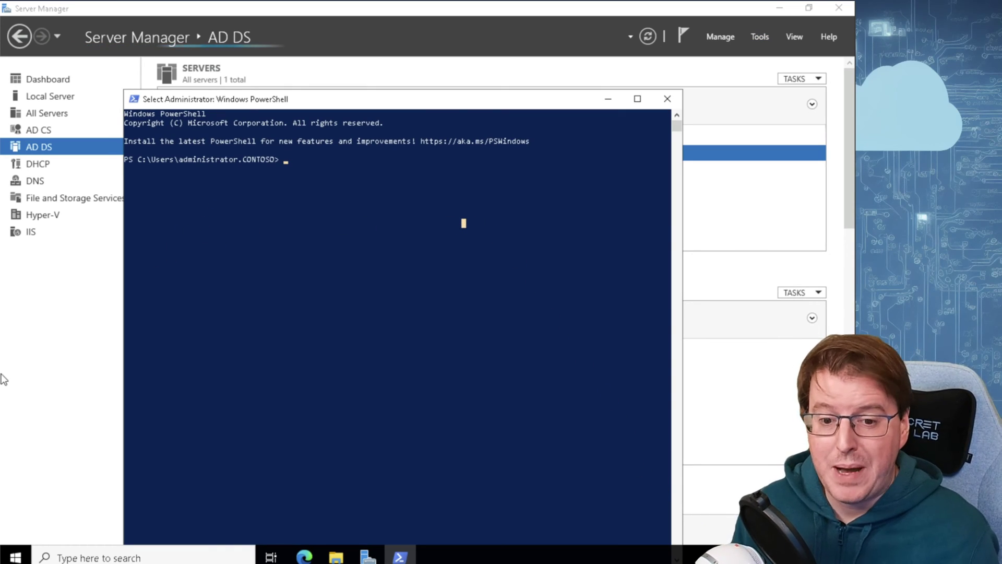
pyautogui.write('Install-WindowsFeature -Name A')
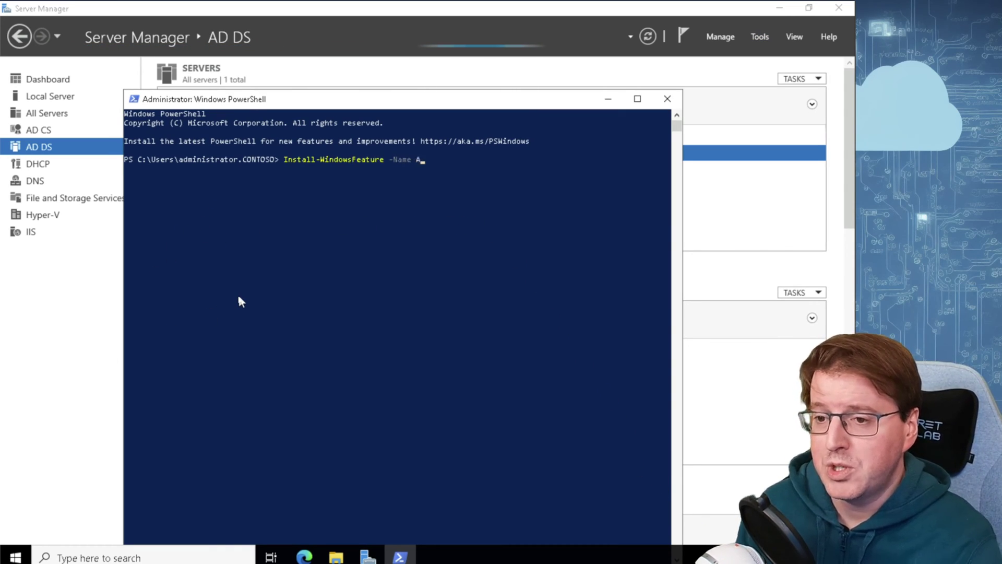
pyautogui.write('D-Domain-Services -ComputerName SEA-SVR1')
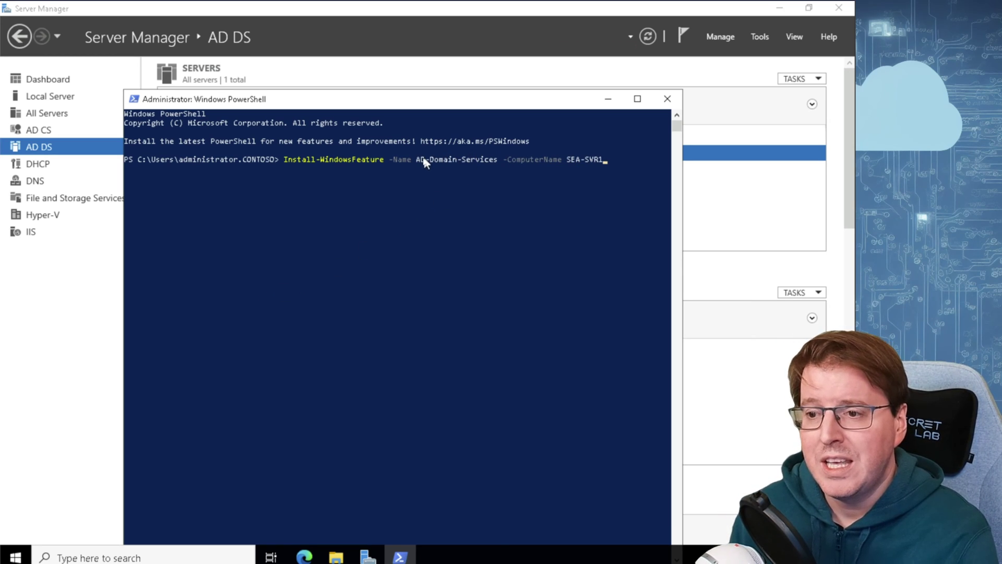
pyautogui.moveTo(418, 159); pyautogui.dragTo(510, 159)
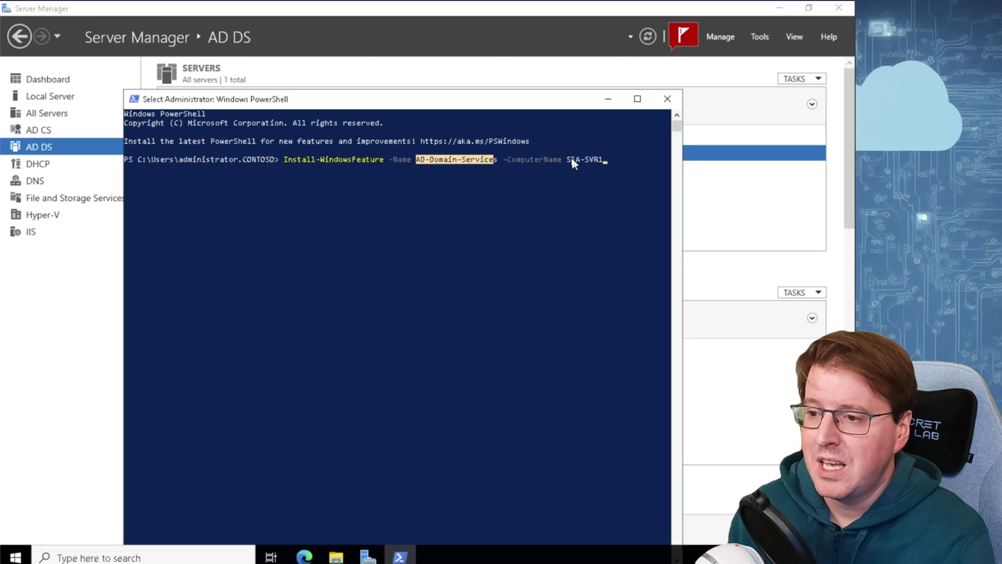
pyautogui.moveTo(570, 160); pyautogui.dragTo(621, 158)
pyautogui.click(622, 162)
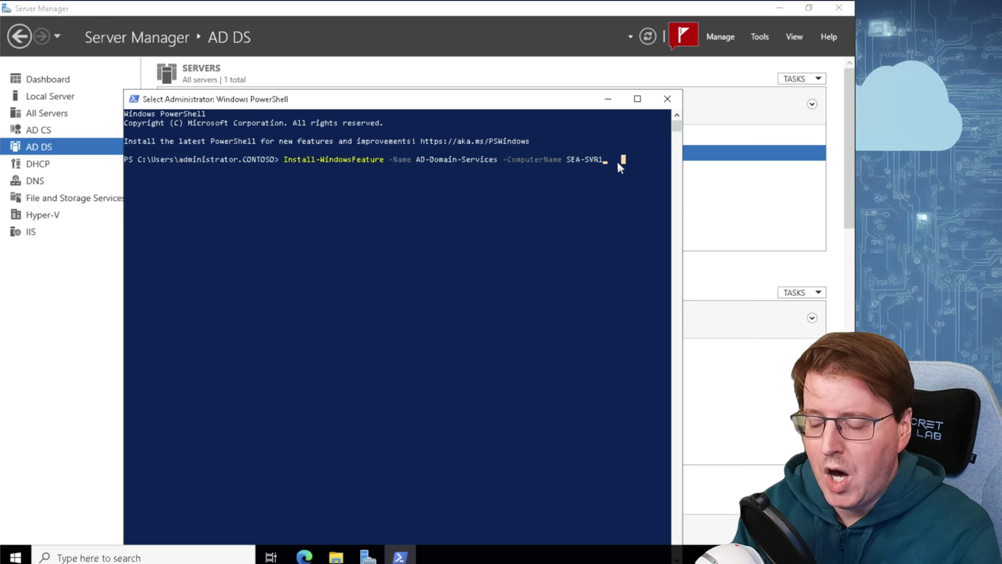
pyautogui.press('Escape')
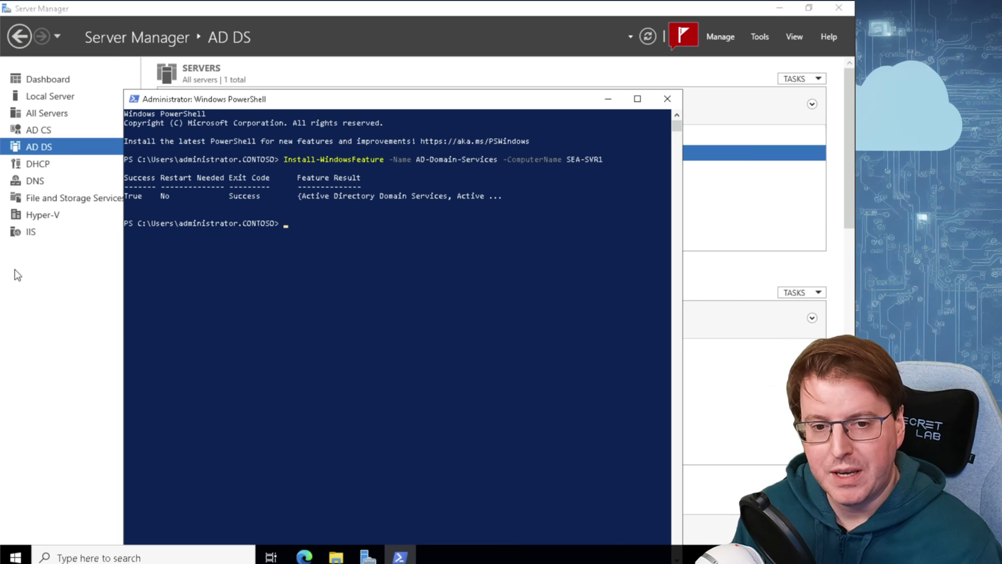
# Run Get-WindowsFeature -ComputerName SEA-SVR1, adding the missing dash before ComputerName
pyautogui.write('Get-WindowsFeature ComputerName SEA-SVR1')
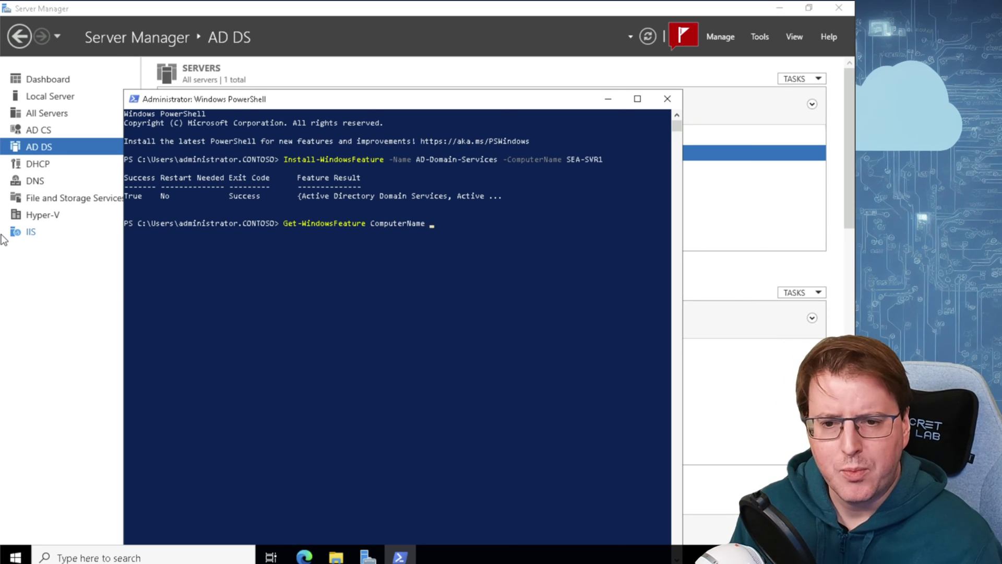
pyautogui.click(510, 239)
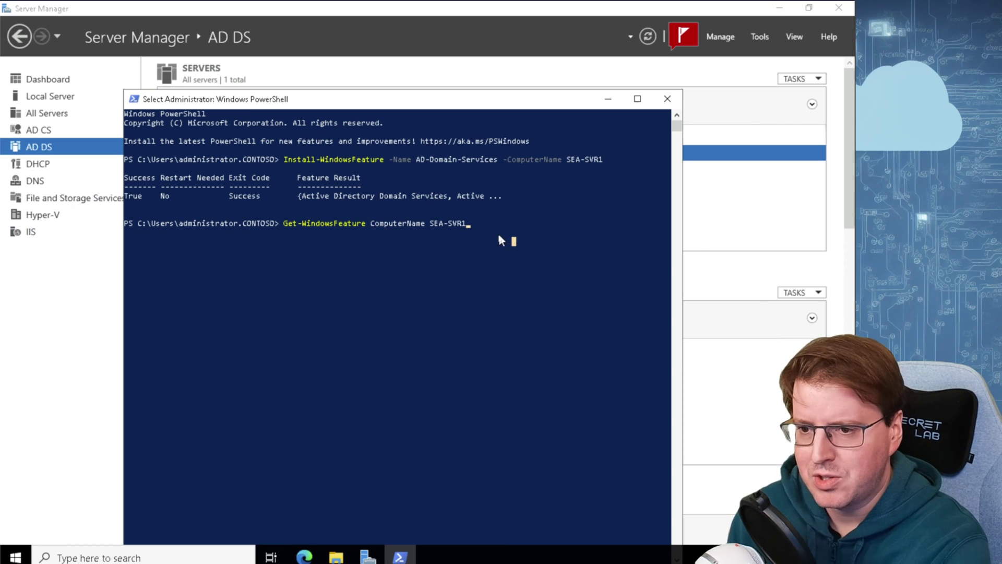
pyautogui.click(491, 241)
pyautogui.press('Return')
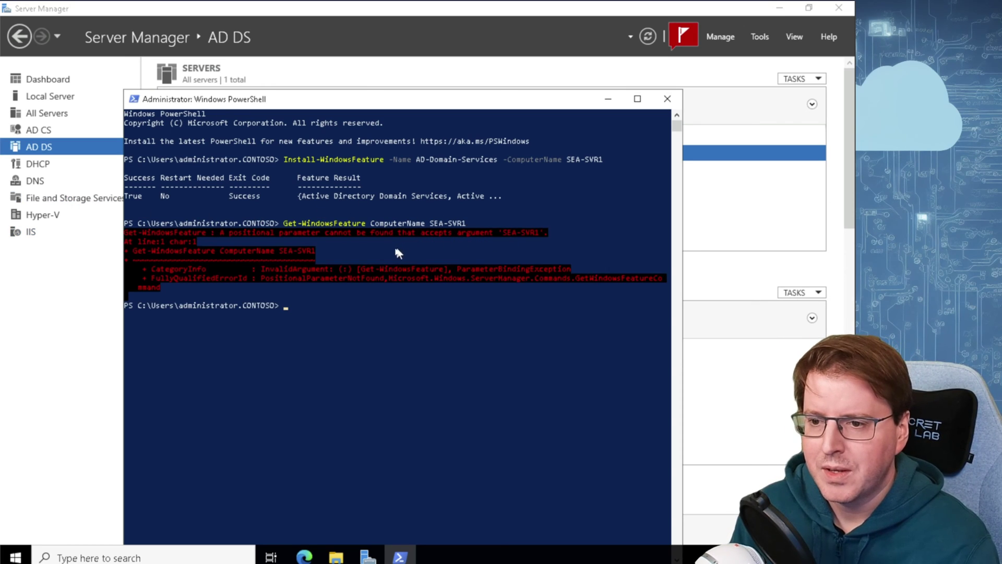
pyautogui.click(374, 316)
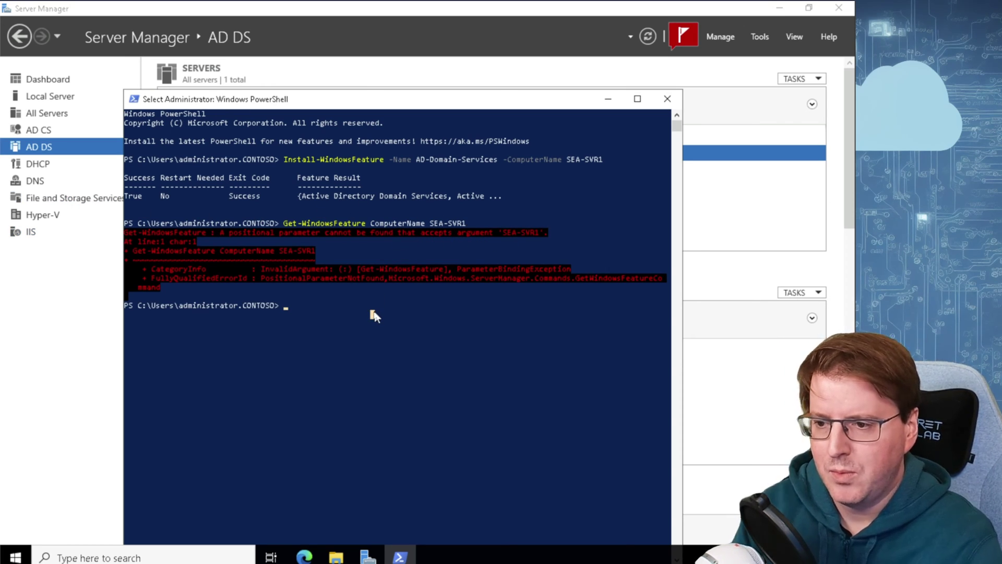
pyautogui.press('Escape')
pyautogui.press('Up')
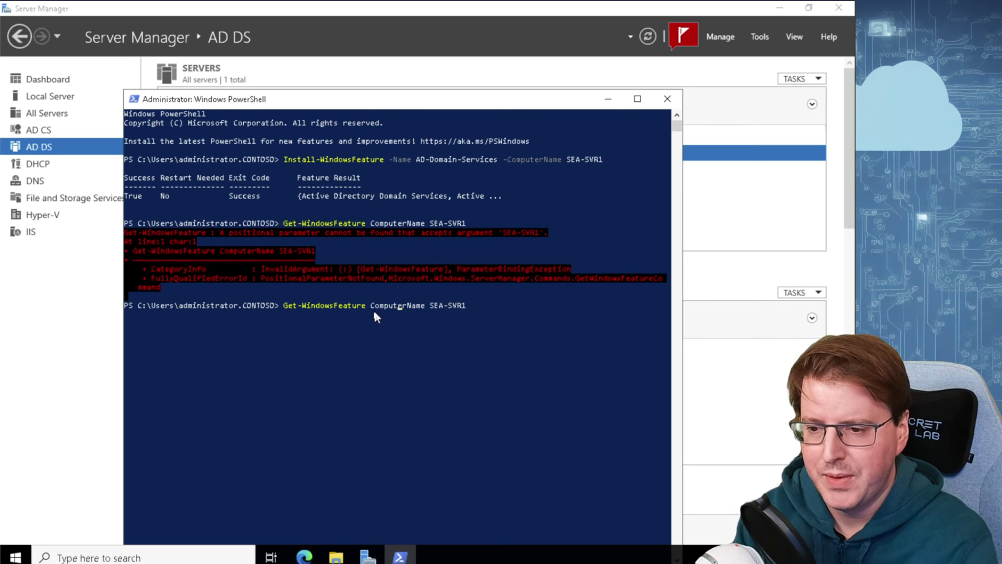
pyautogui.write('-')
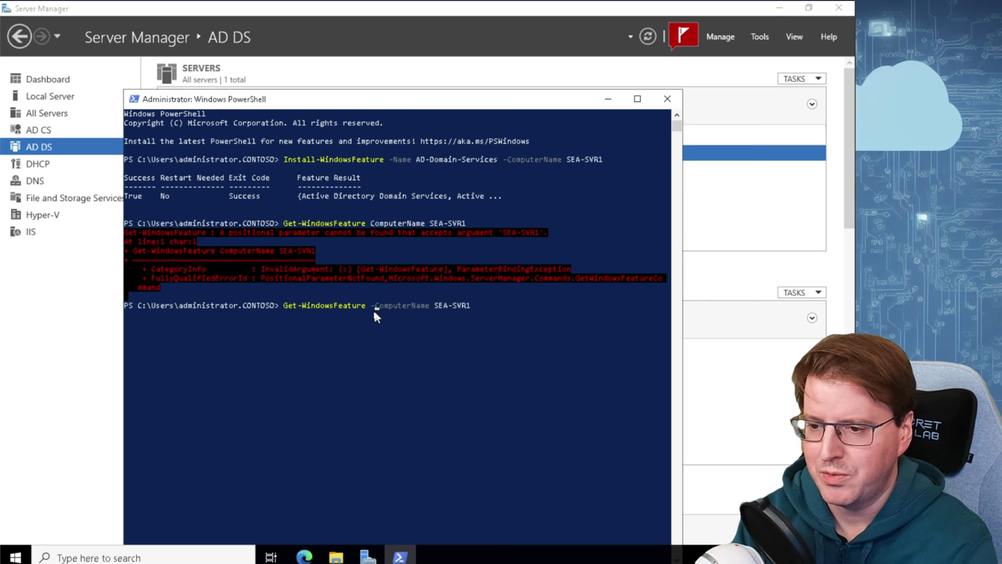
pyautogui.press('Return')
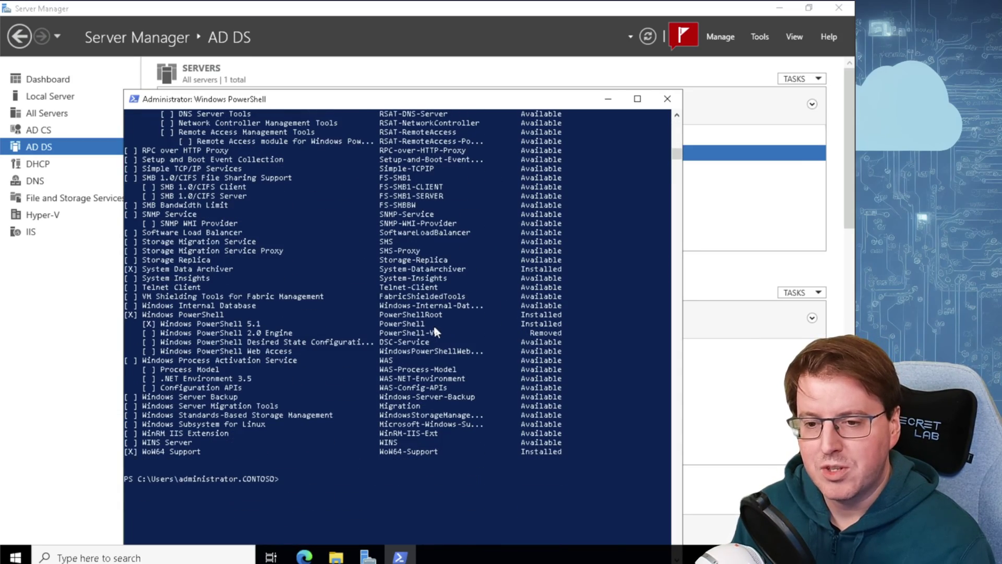
# Highlight the Active Directory Domain Services line showing Installed, then return to Server Manager
pyautogui.scroll(10, 434, 324)
pyautogui.scroll(20, 432, 327)
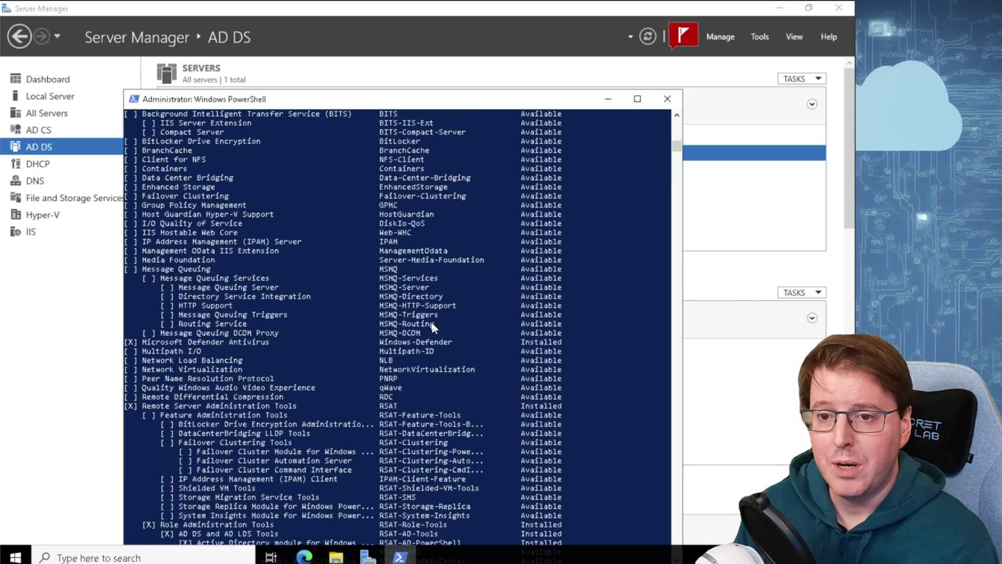
pyautogui.scroll(20, 434, 321)
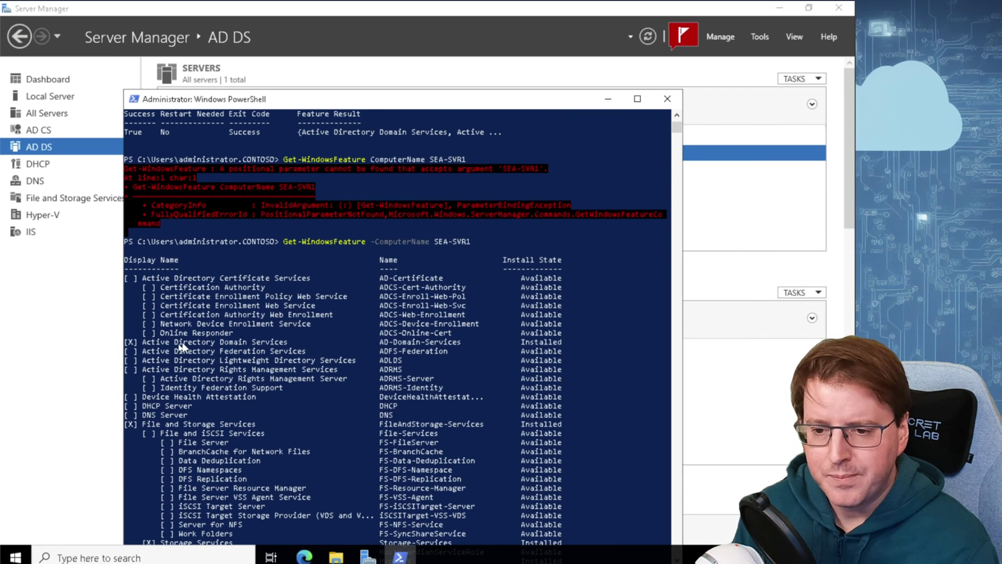
pyautogui.moveTo(130, 344); pyautogui.dragTo(569, 347)
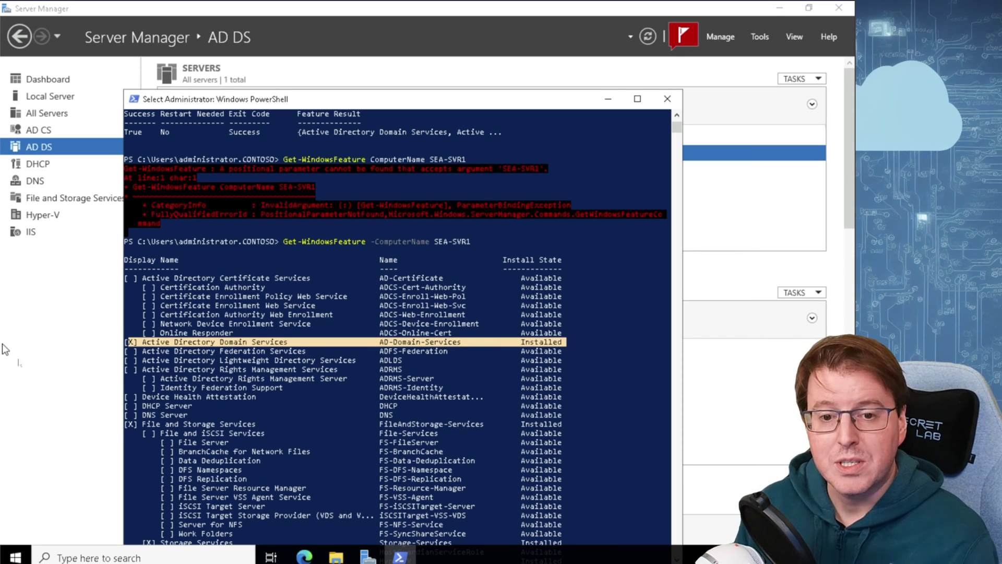
pyautogui.click(88, 329)
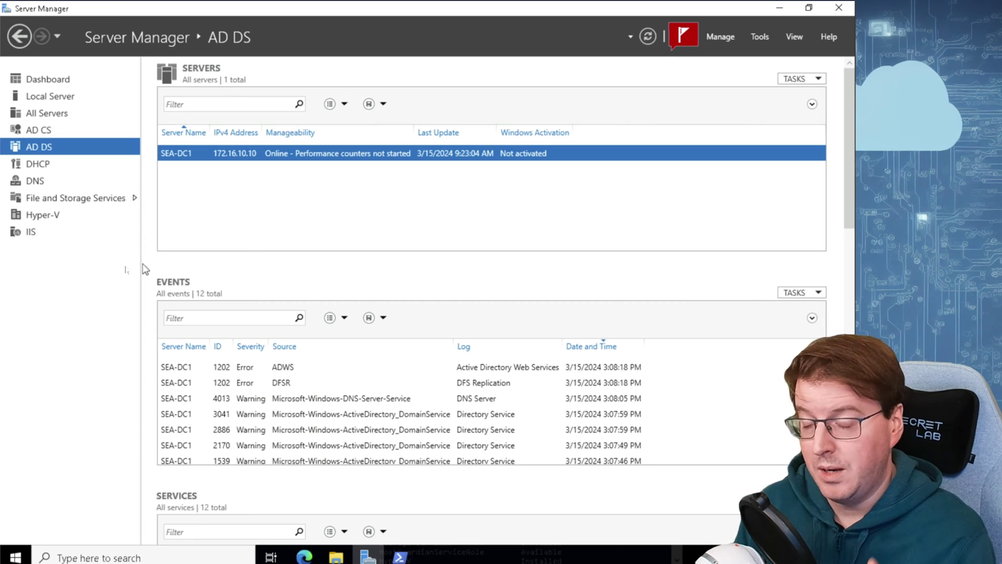
# From the Dashboard notifications, choose 'Promote this server to a domain controller' for SEA-SVR1
pyautogui.hotkey('alt', 'Left')
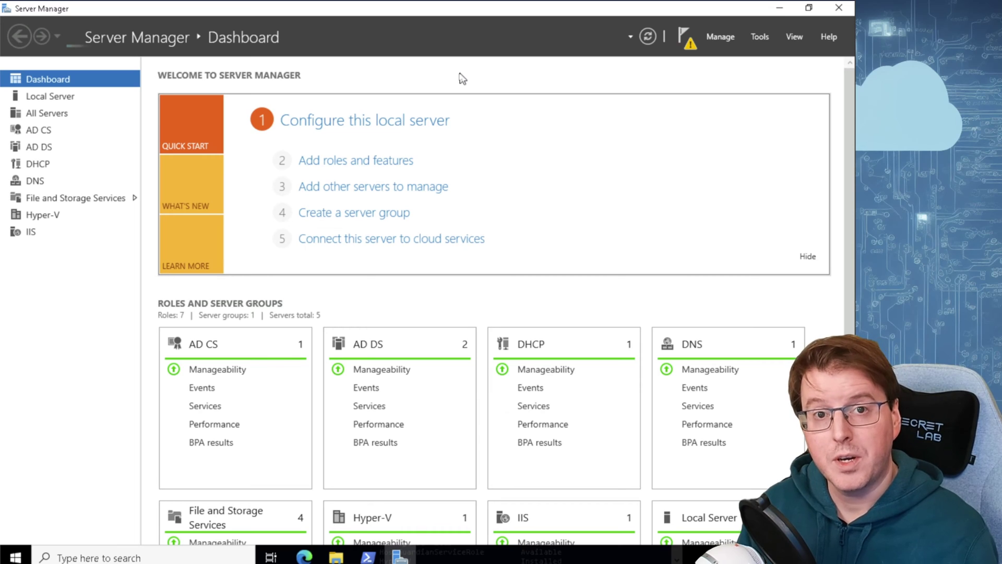
pyautogui.click(691, 49)
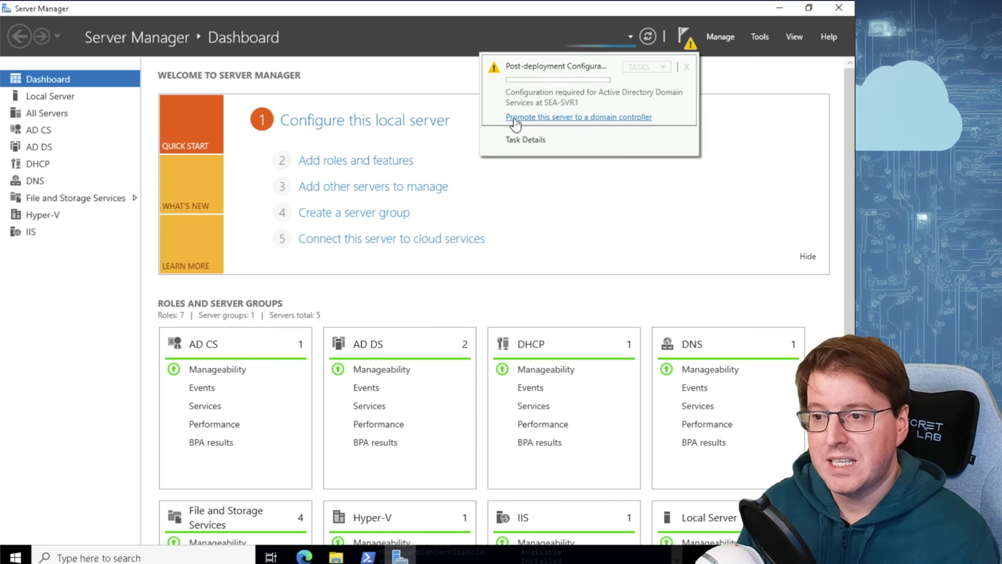
pyautogui.click(583, 121)
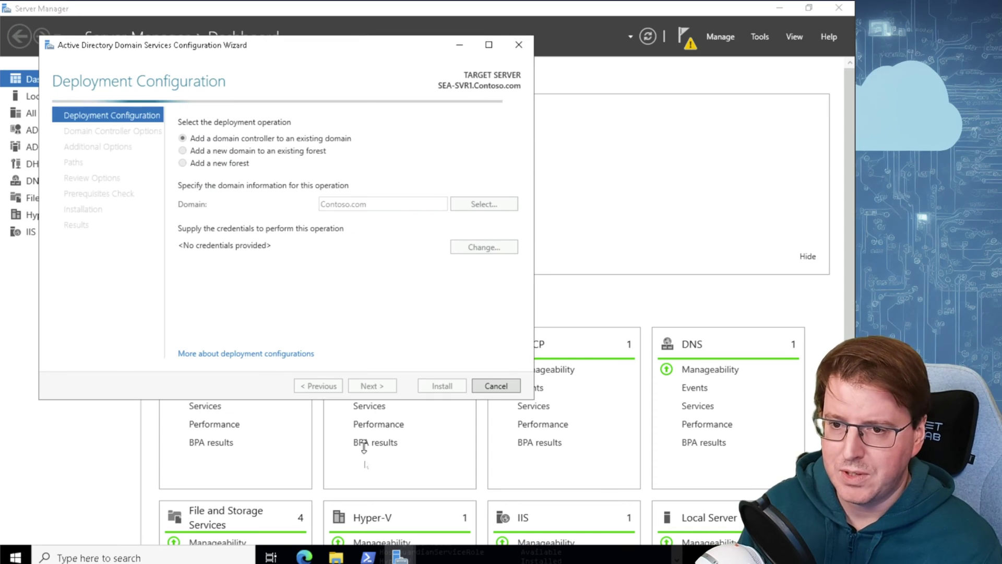
pyautogui.click(368, 558)
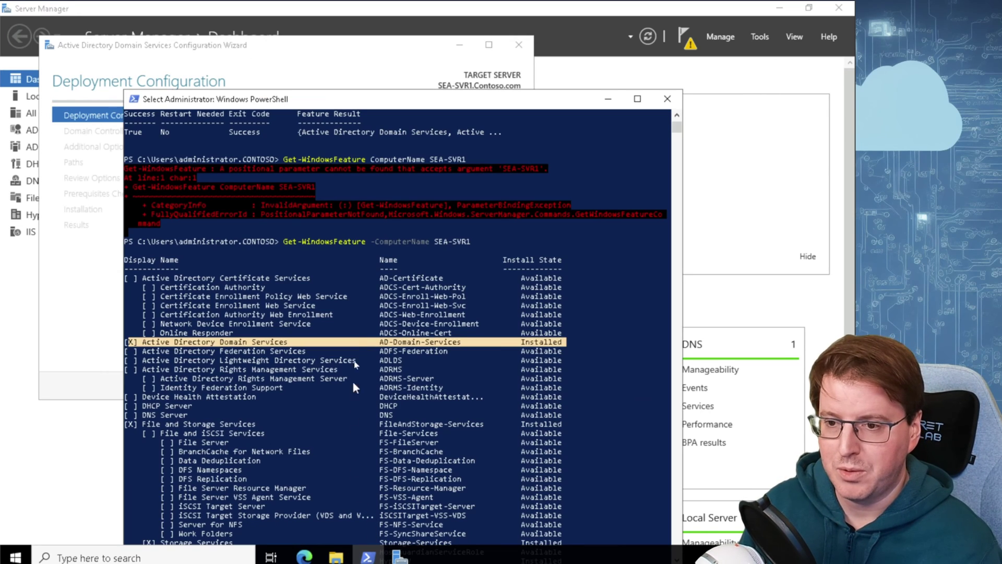
pyautogui.click(608, 99)
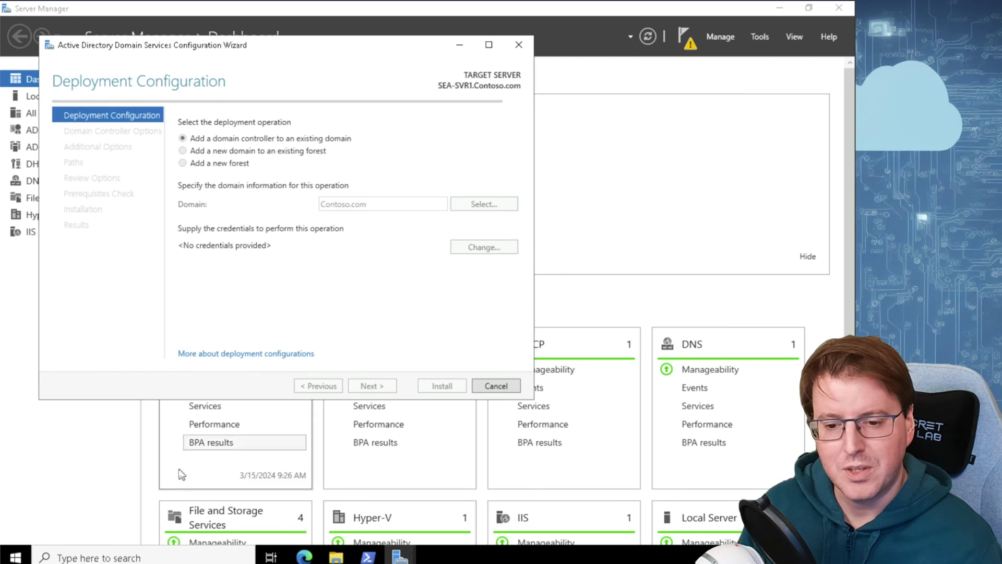
pyautogui.click(144, 558)
pyautogui.write('d')
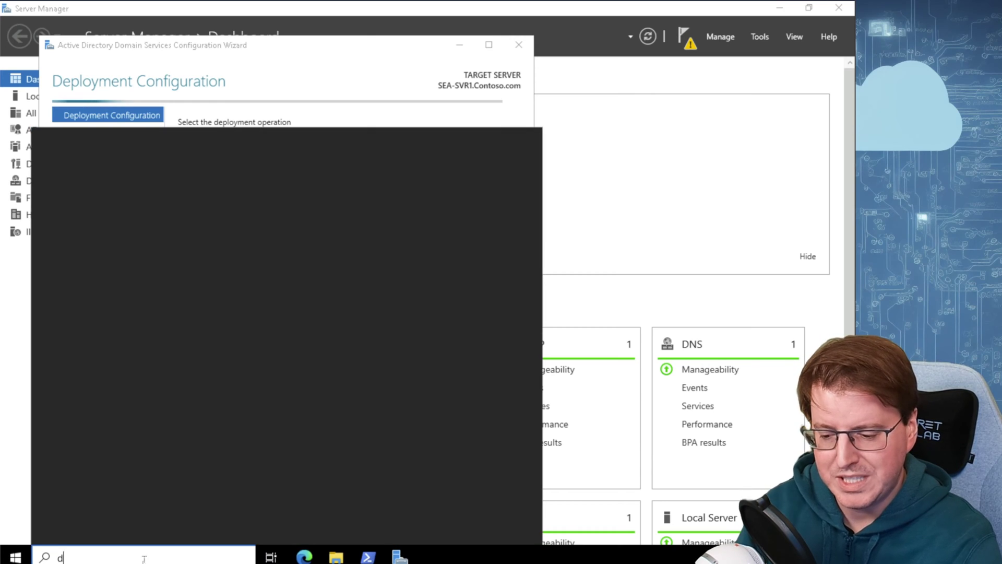
pyautogui.write('cpro')
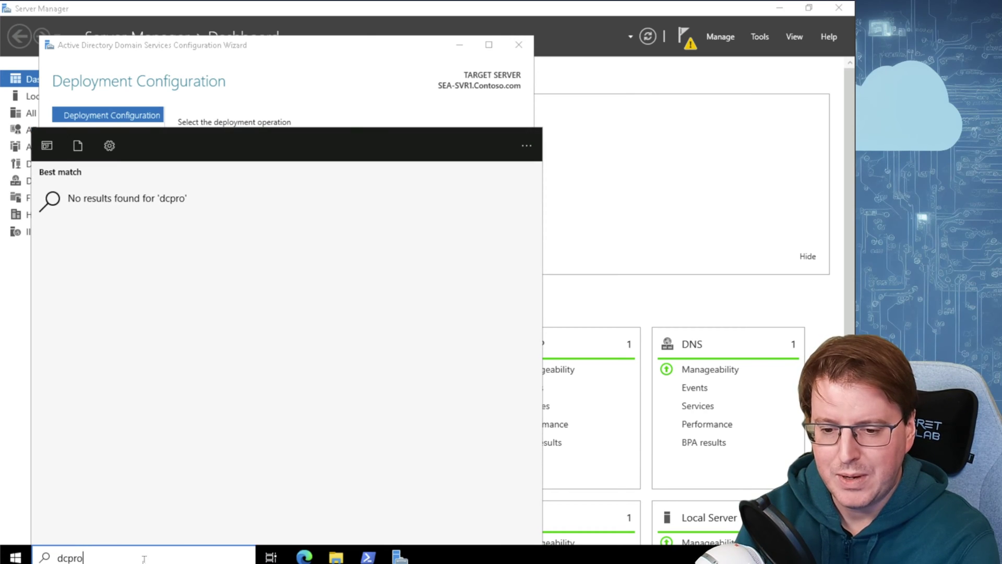
pyautogui.write('mo')
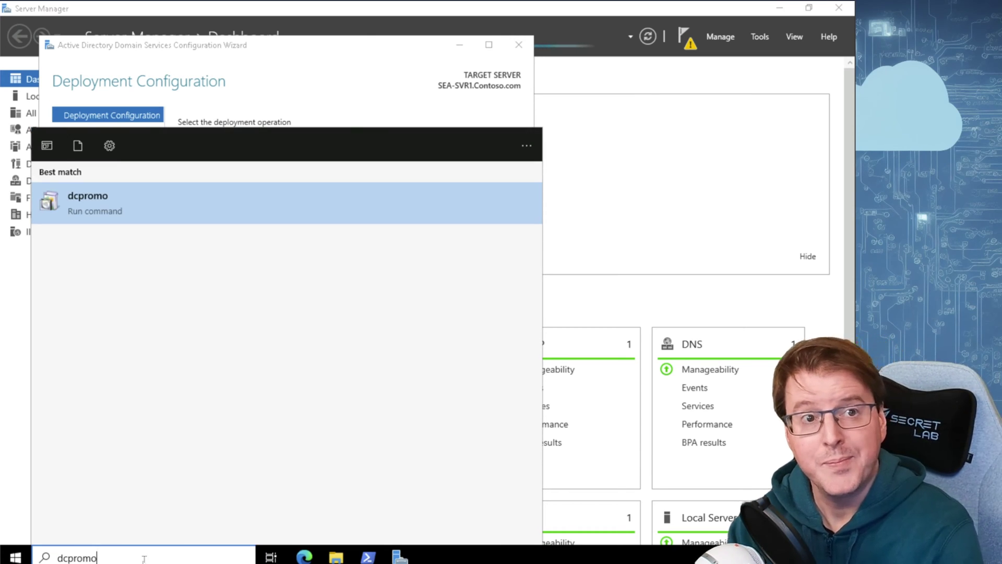
pyautogui.press('Return')
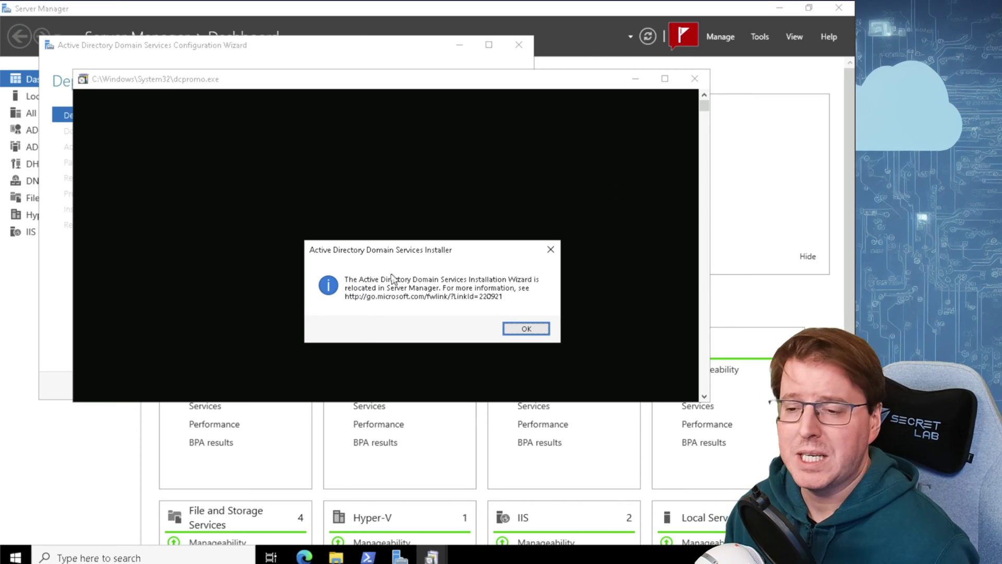
pyautogui.click(539, 328)
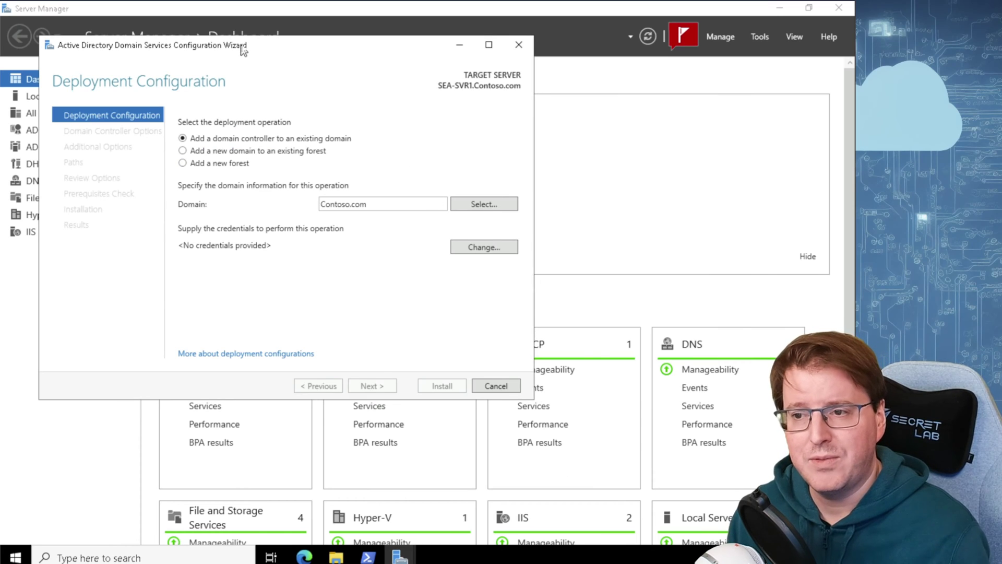
# Supply the 'administrator' account and its password as deployment credentials, then continue to Domain Controller Options
pyautogui.moveTo(240, 45); pyautogui.dragTo(286, 58)
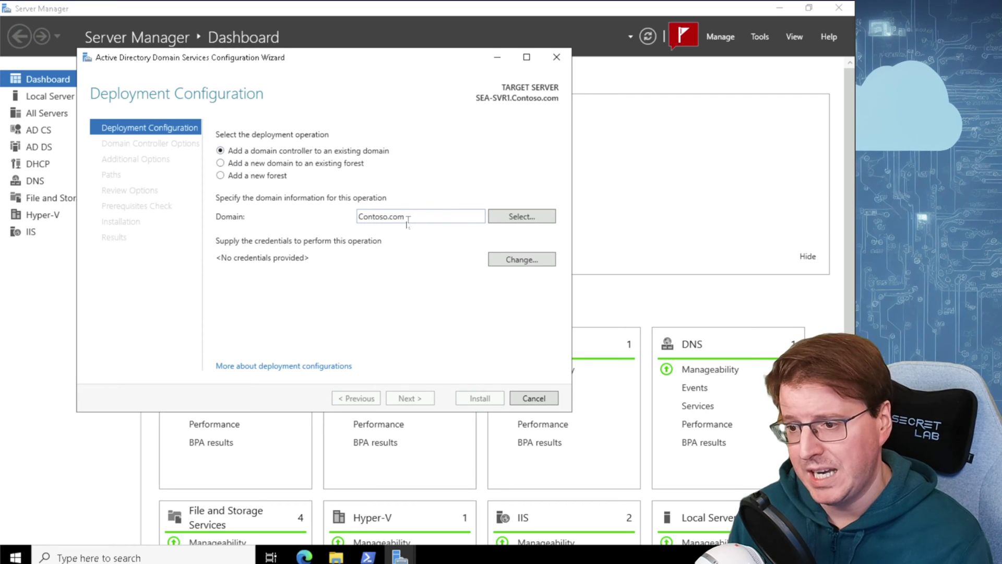
pyautogui.click(493, 263)
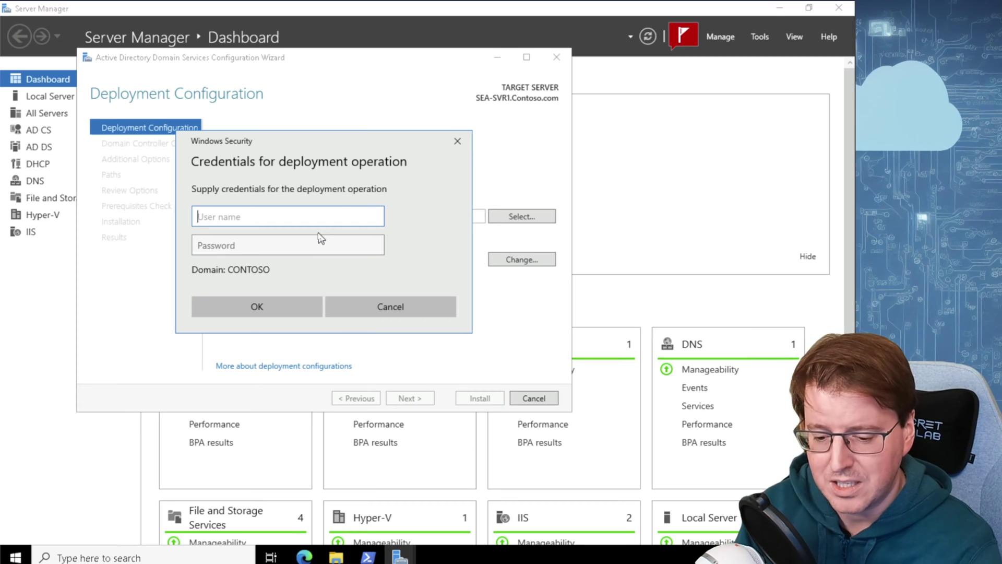
pyautogui.write('administrato')
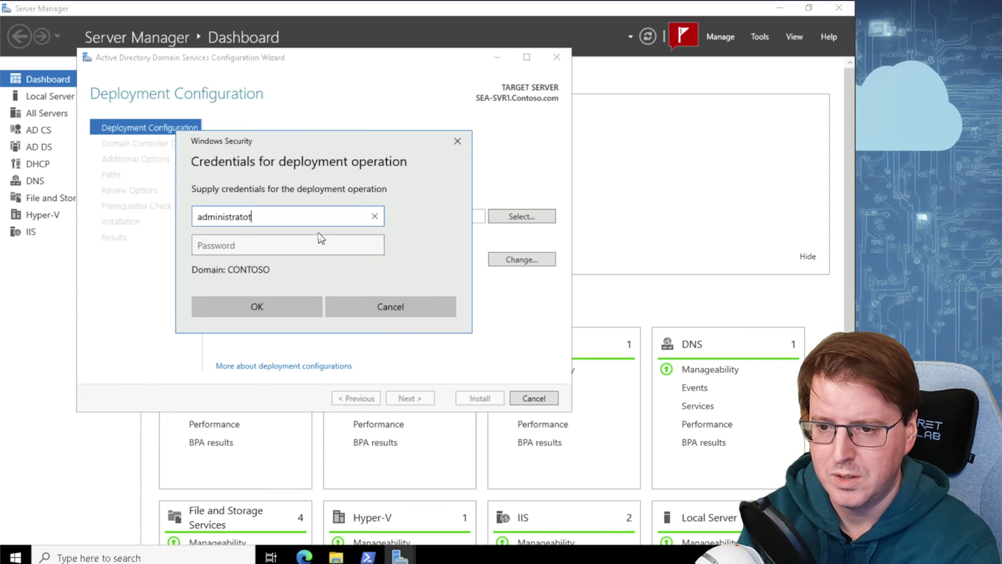
pyautogui.write('r')
pyautogui.press('Tab')
pyautogui.write('Pa55w.rd')
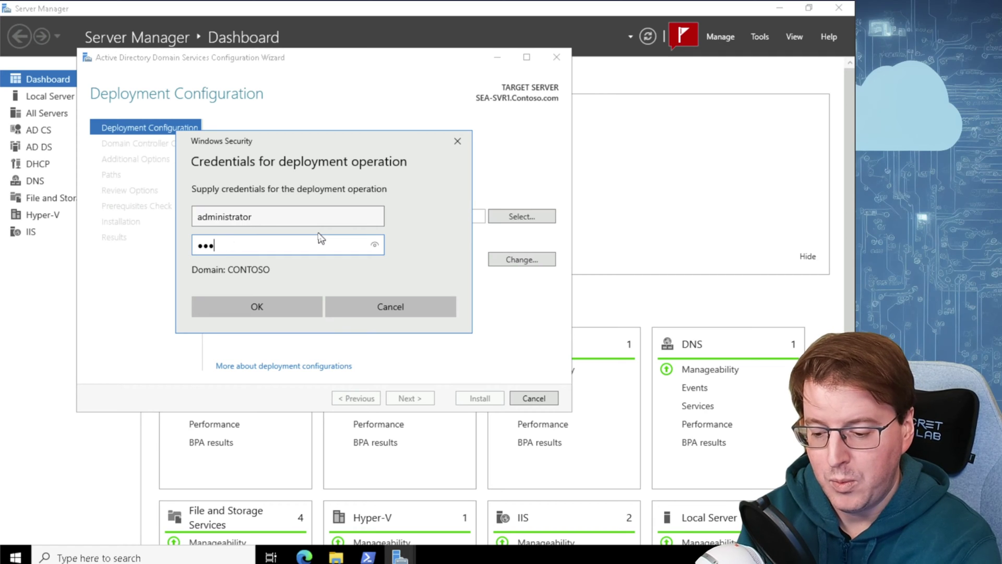
pyautogui.click(291, 314)
pyautogui.click(431, 397)
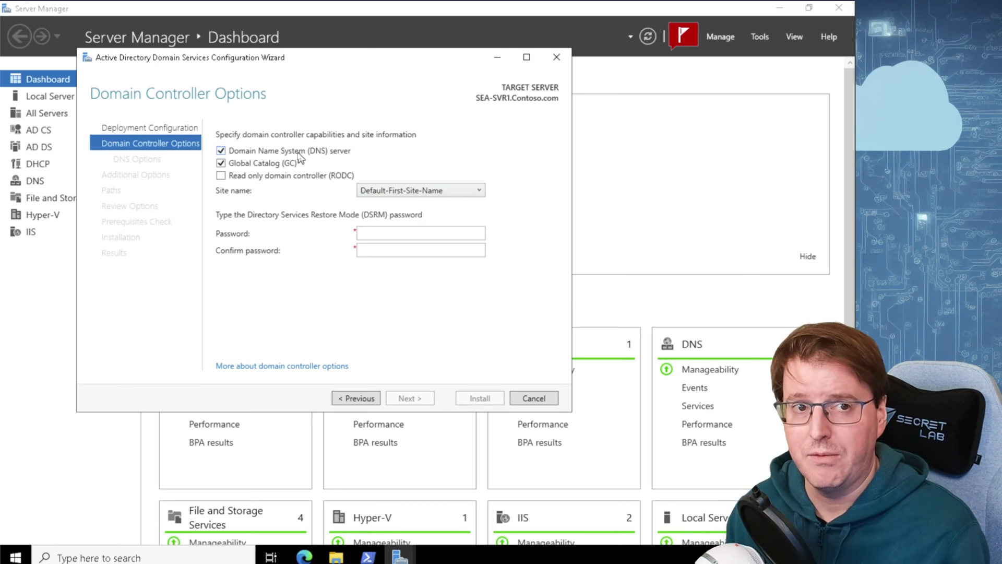
# Uncheck 'Domain Name System (DNS) server', leaving only Global Catalog selected
pyautogui.click(303, 150)
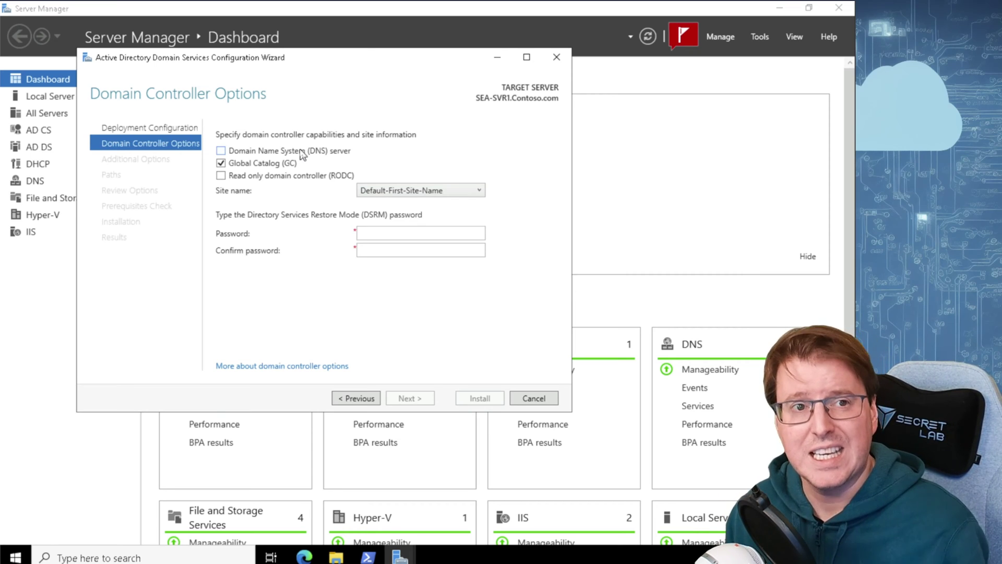